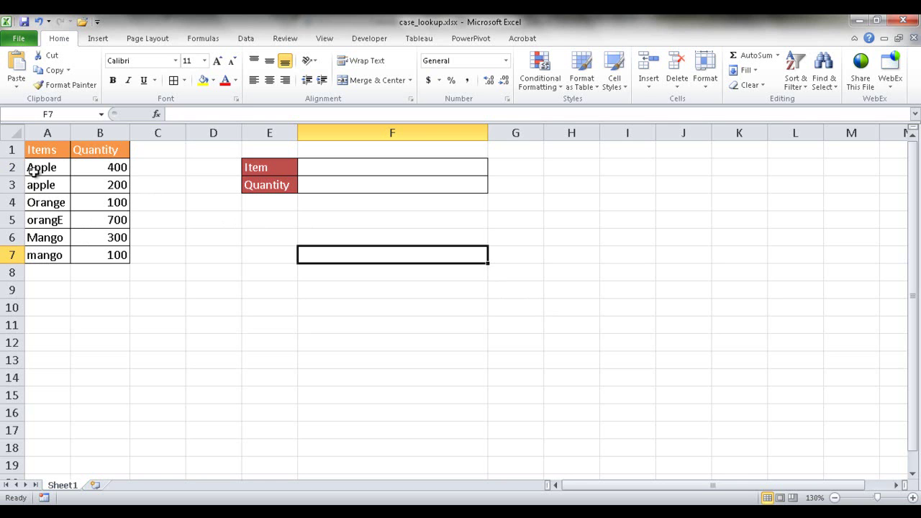
# Step: Enter apple as the item in F2
pyautogui.click(338, 167)
pyautogui.write('appl')
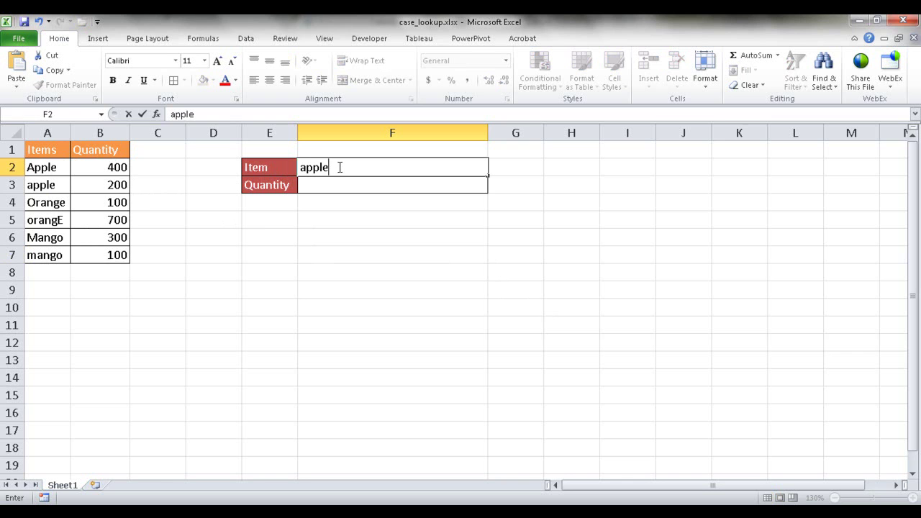
pyautogui.write('e')
pyautogui.press('Return')
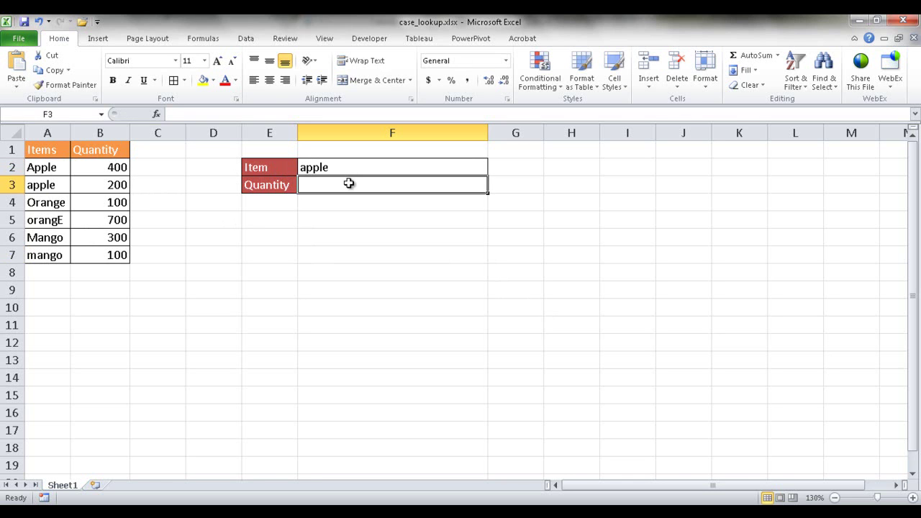
# Step: Enter =VLOOKUP(F2,A2:B7,2,FALSE) in F3 with exact match, returning 400
pyautogui.write('=vlo')
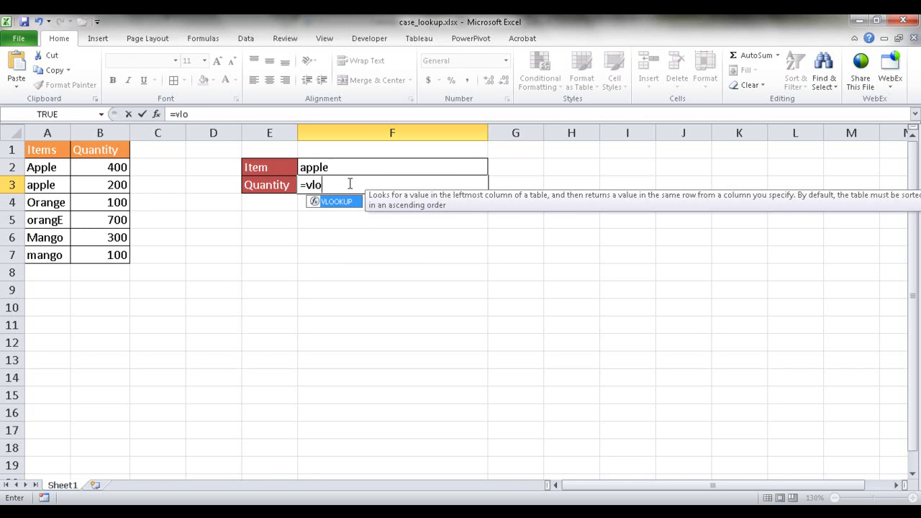
pyautogui.press('Tab')
pyautogui.click(317, 168)
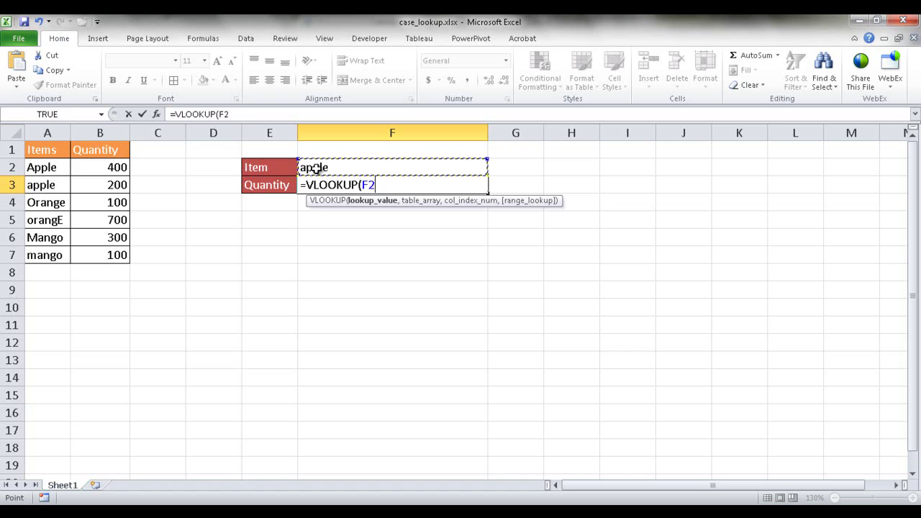
pyautogui.write(',')
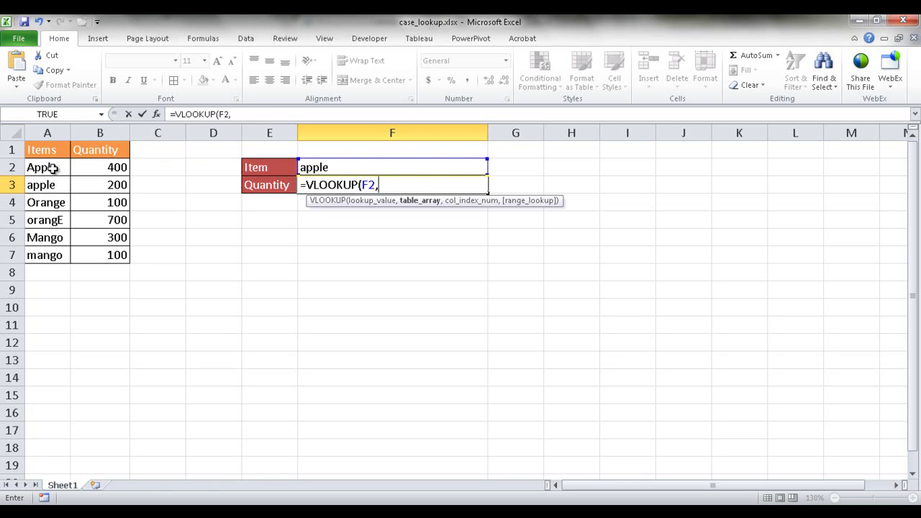
pyautogui.moveTo(51, 168); pyautogui.dragTo(99, 255)
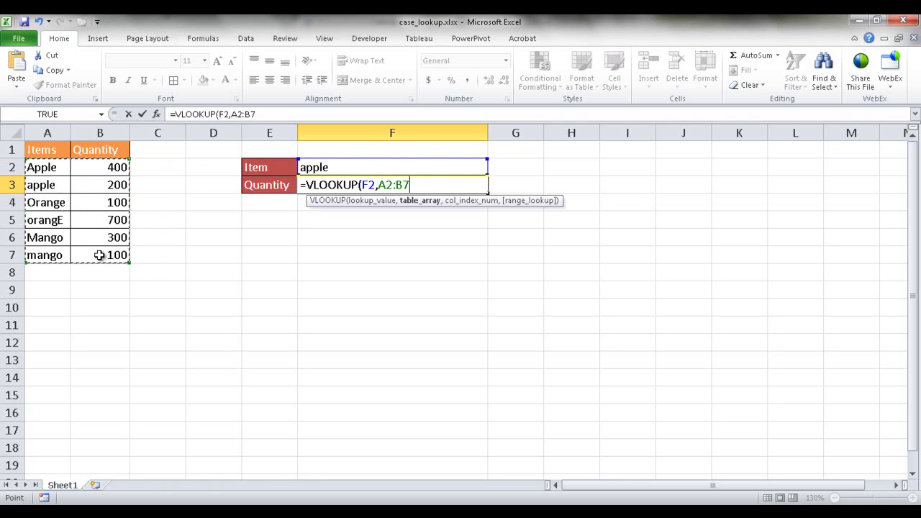
pyautogui.write(',')
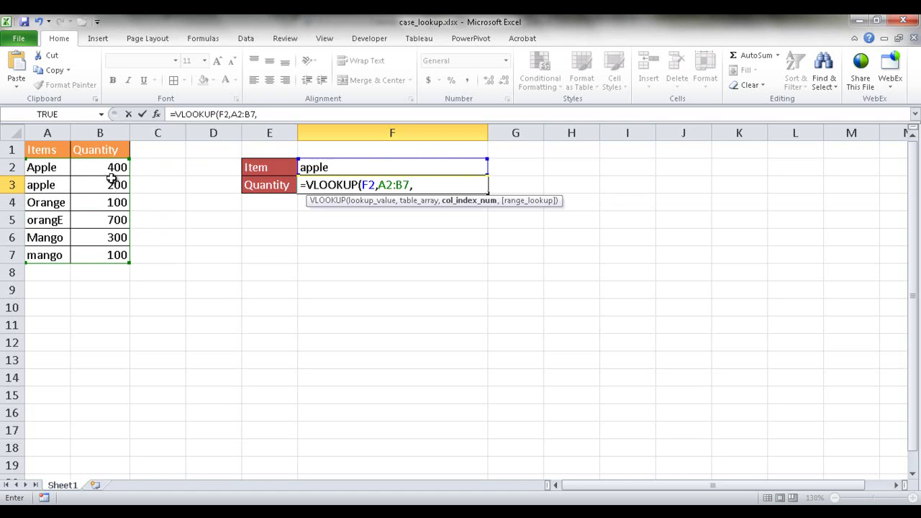
pyautogui.write('2,')
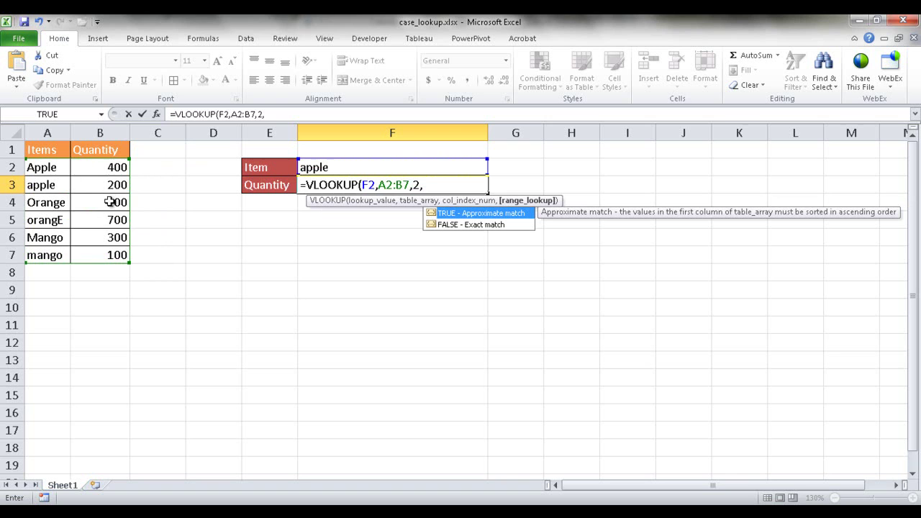
pyautogui.doubleClick(455, 226)
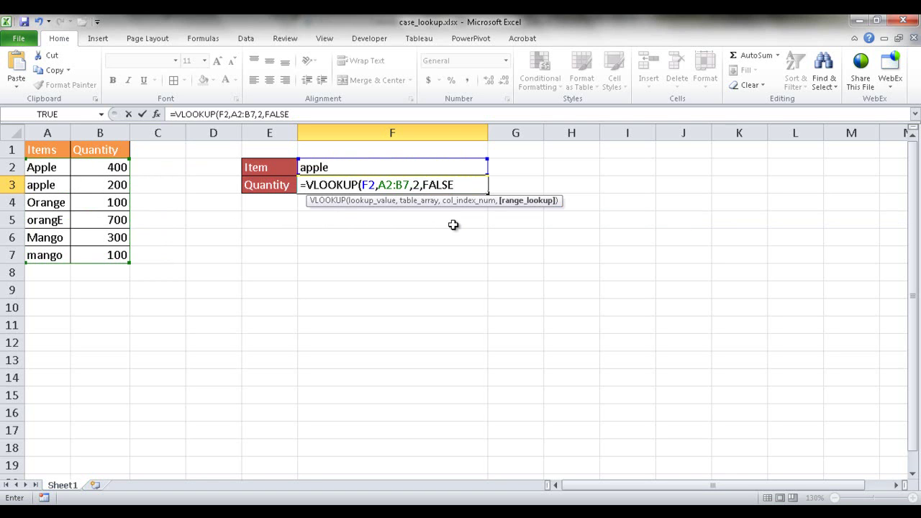
pyautogui.write(')')
pyautogui.press('Return')
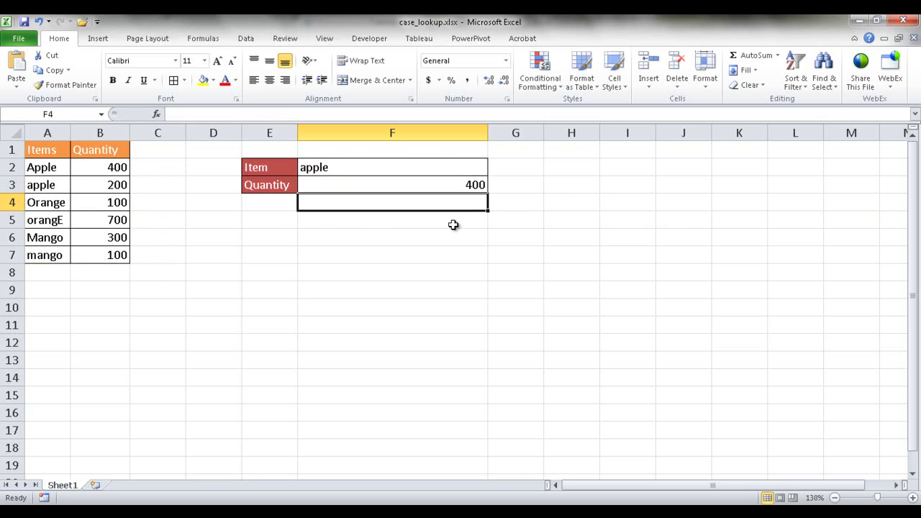
# Step: Replace F3's VLOOKUP with the pasted =INDEX(Quantity,MATCH(TRUE,EXACT(F2,Items),0)) formula
pyautogui.click(465, 185)
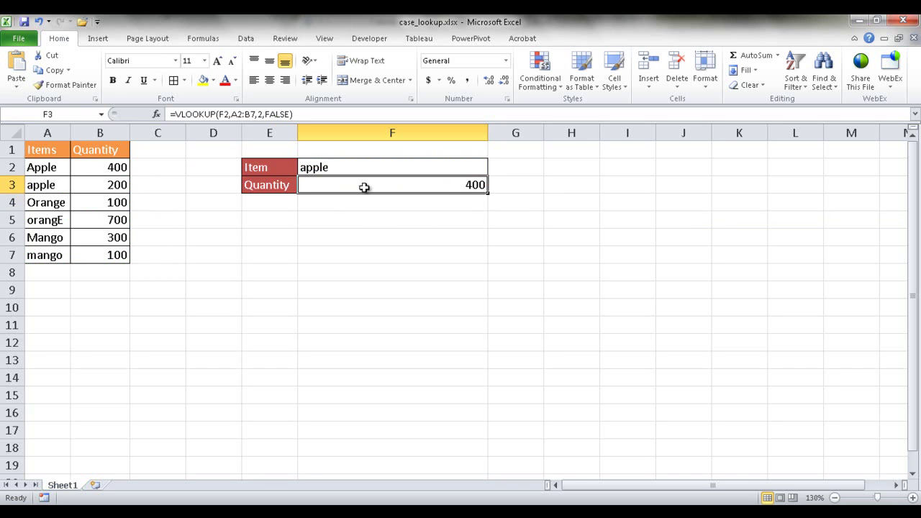
pyautogui.click(318, 117)
pyautogui.moveTo(319, 116); pyautogui.dragTo(32, 104)
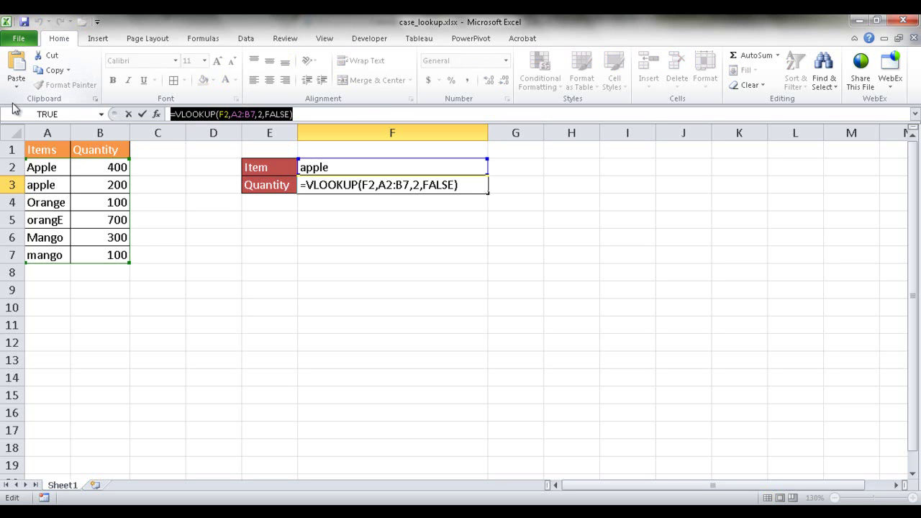
pyautogui.write('=INDEX(Quantity,MATCH(TRUE,EXACT(F2,Items),0))')
pyautogui.press('Return')
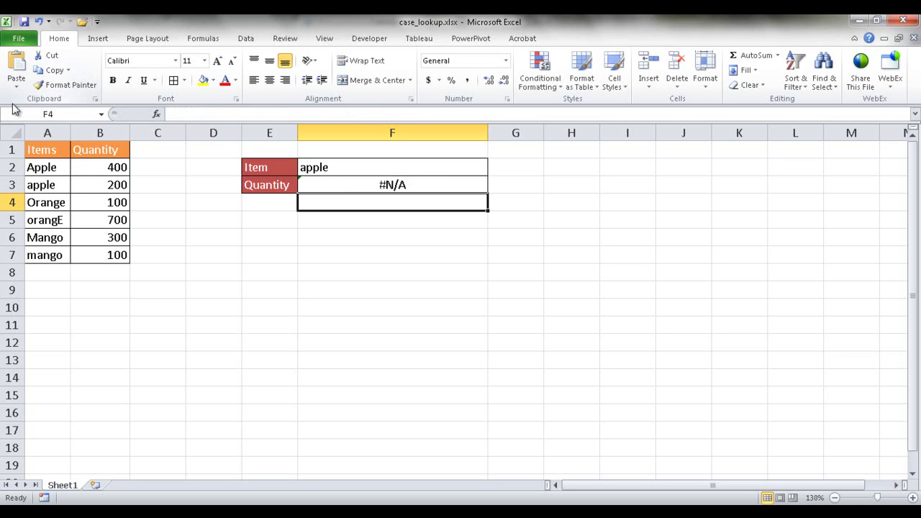
# Step: Re-enter F3's formula as an array formula with Ctrl+Shift+Enter, returning 200
pyautogui.press('Up')
pyautogui.click(404, 114)
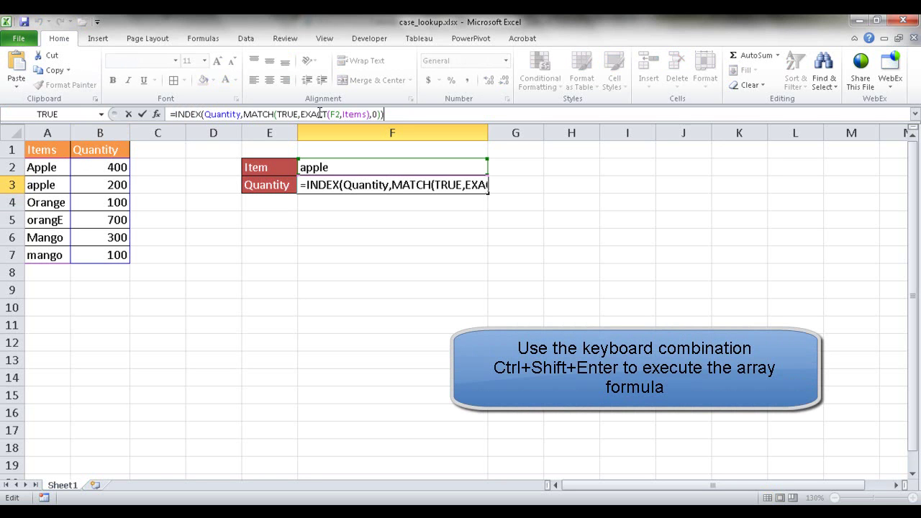
pyautogui.press('End')
pyautogui.hotkey('ctrl', 'shift', 'Return')
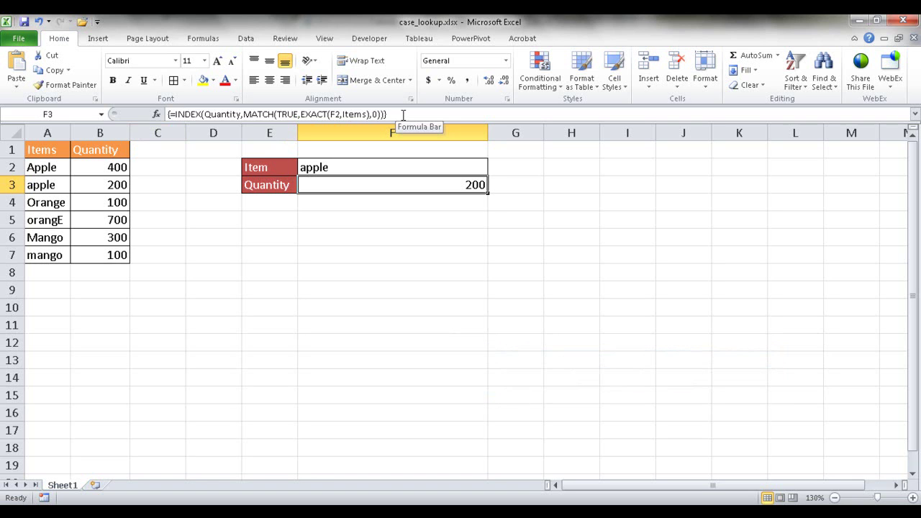
pyautogui.press('Down')
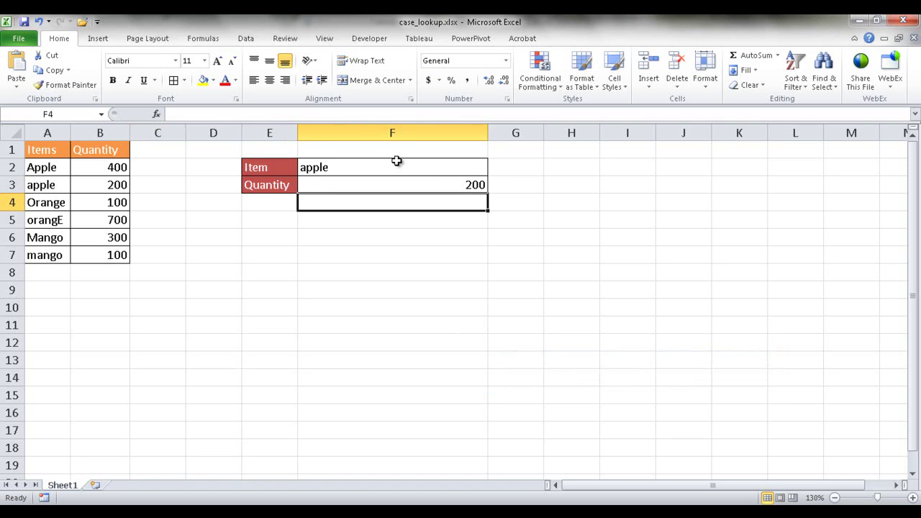
# Step: Check apple's quantity in B3 and change the item in F2 to Apple
pyautogui.click(92, 185)
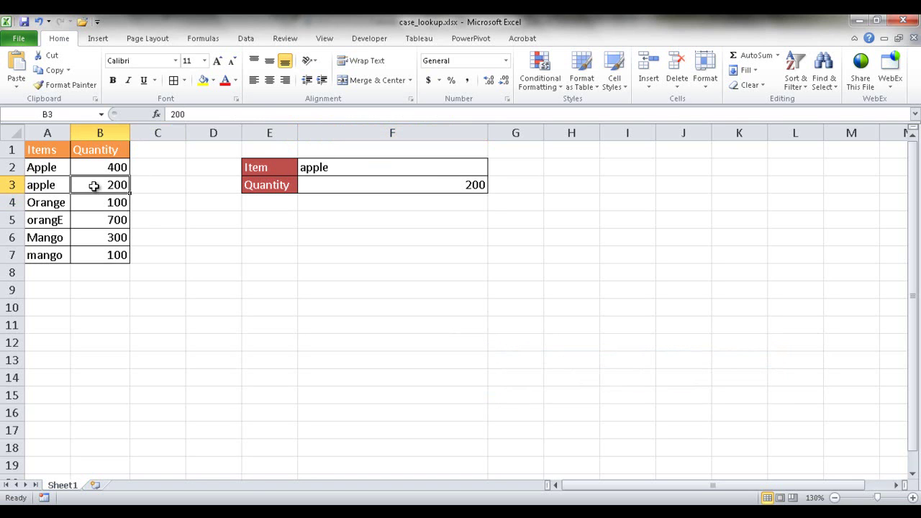
pyautogui.click(343, 169)
pyautogui.write('App')
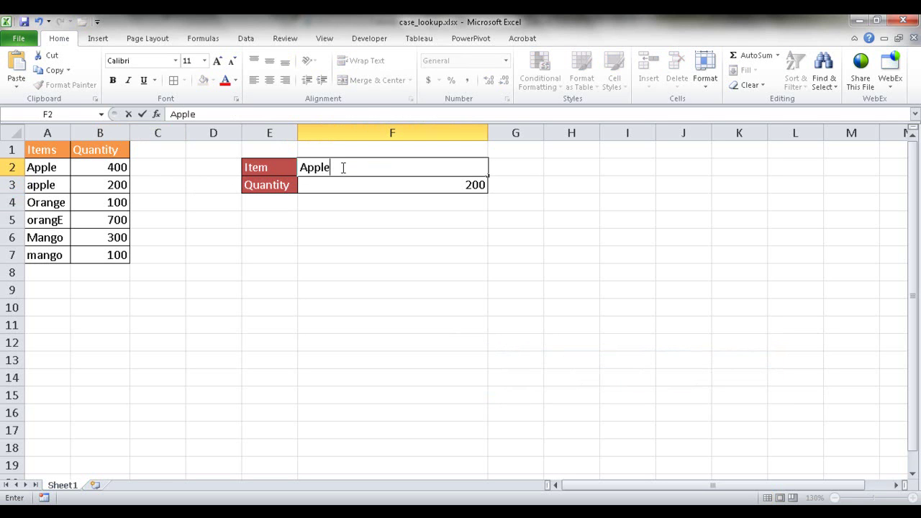
pyautogui.press('Return')
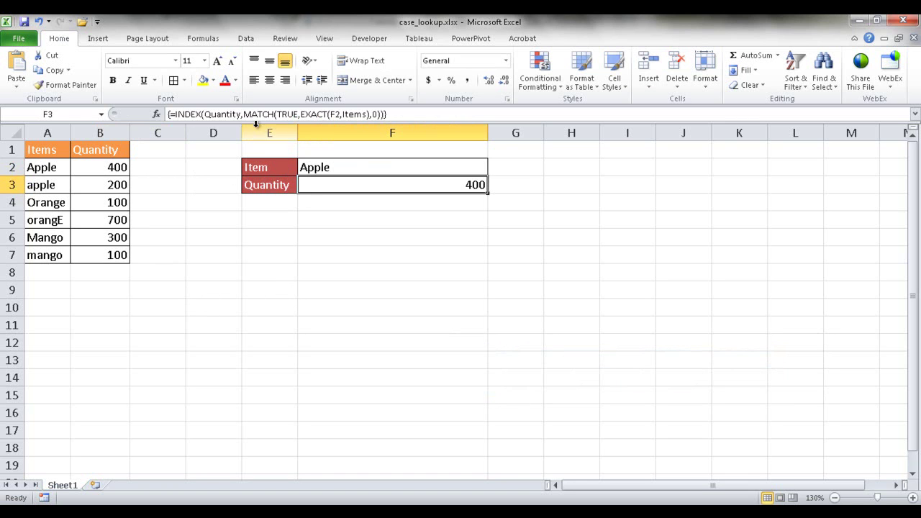
# Step: Recommit F3's INDEX/MATCH/EXACT formula as an array formula, now returning 400
pyautogui.click(218, 115)
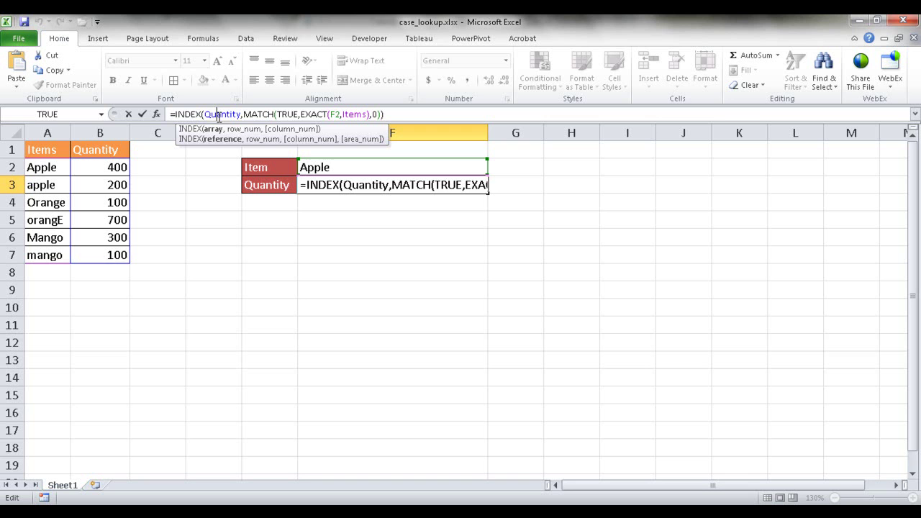
pyautogui.click(250, 114)
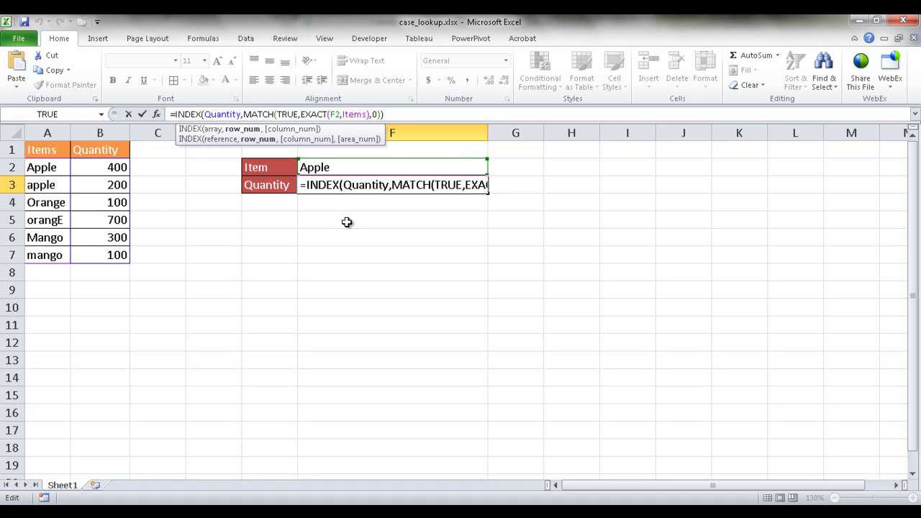
pyautogui.hotkey('ctrl', 'shift', 'Return')
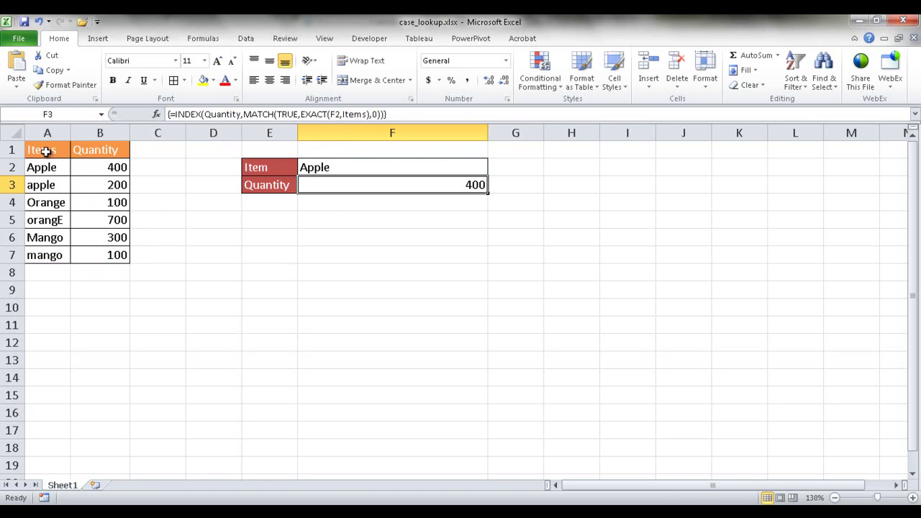
# Step: Copy the A1:B7 table and paste it at A10 as values only
pyautogui.moveTo(47, 153); pyautogui.dragTo(106, 254)
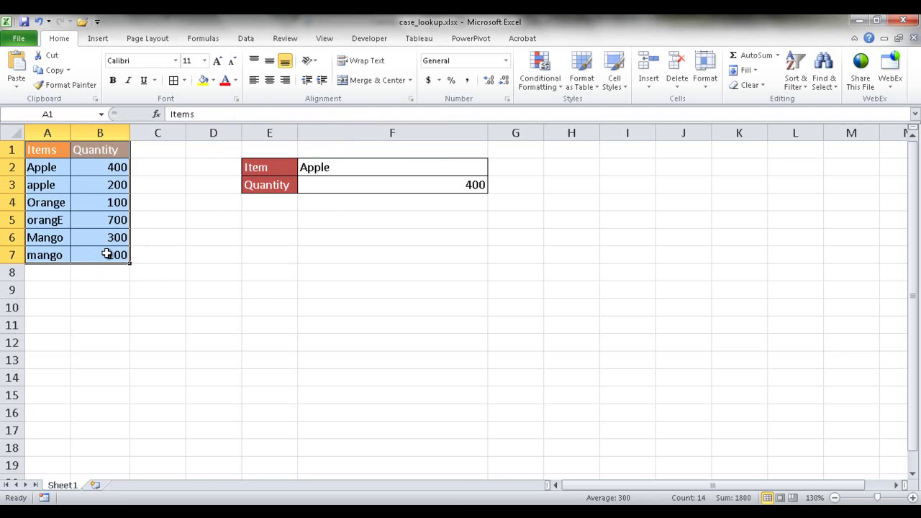
pyautogui.hotkey('ctrl', 'c')
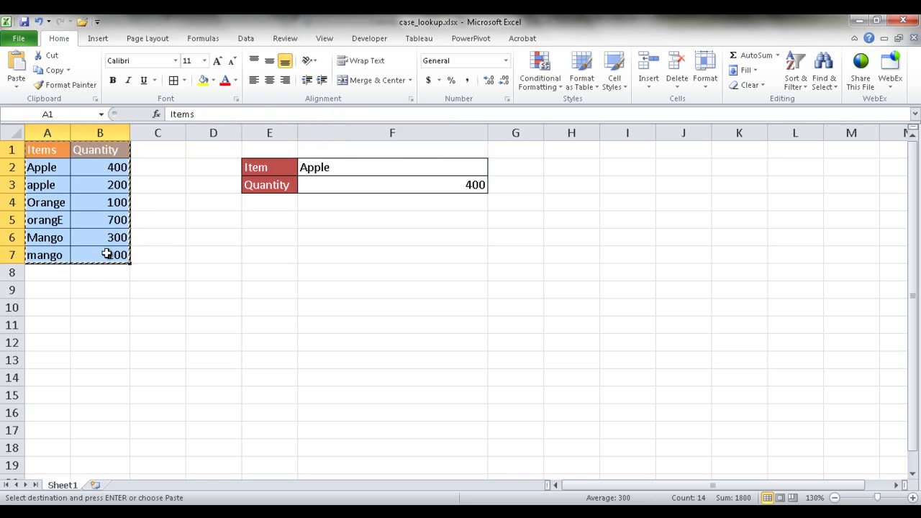
pyautogui.click(48, 303)
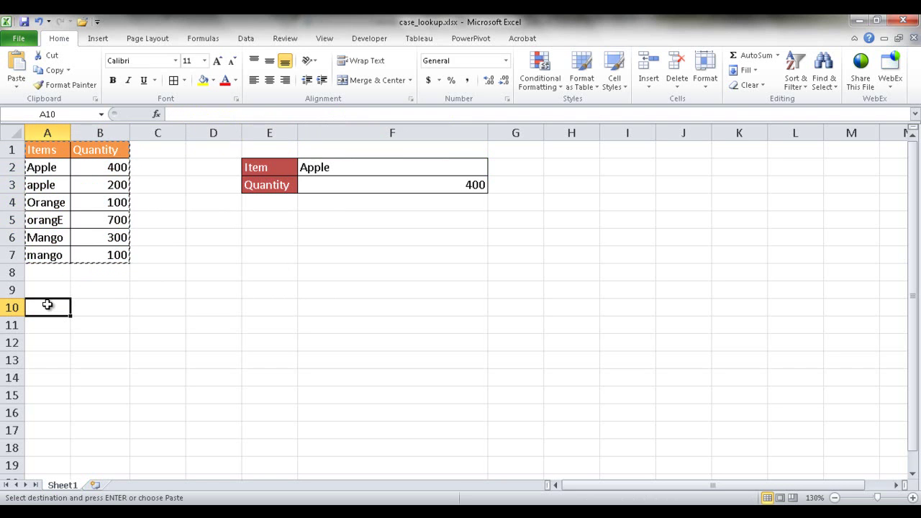
pyautogui.hotkey('ctrl', 'v')
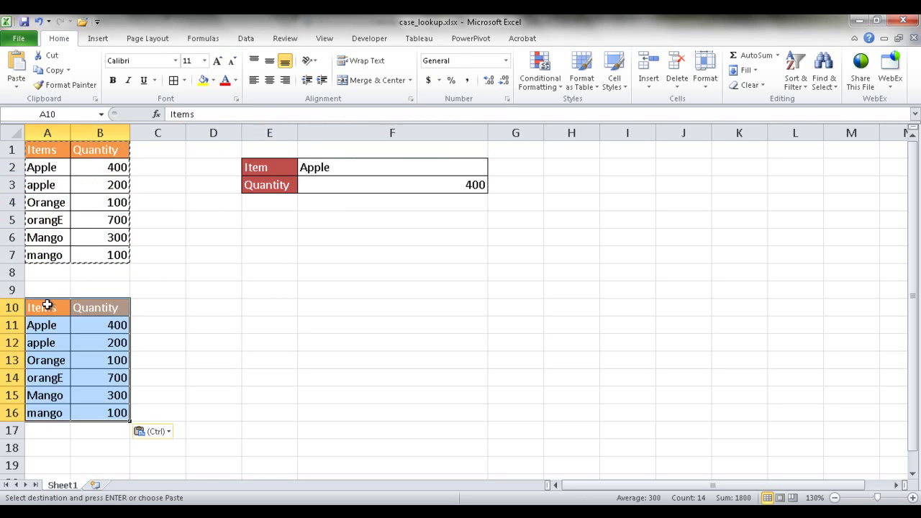
pyautogui.click(169, 435)
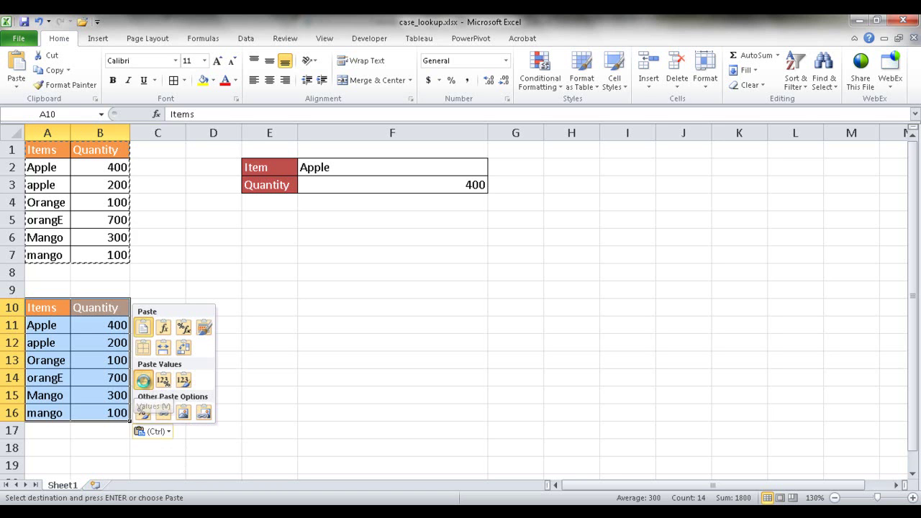
pyautogui.click(144, 380)
pyautogui.click(186, 375)
# Step: Apply All Borders to A10:B16 and the green Accent3 cell style to header A10:B10
pyautogui.moveTo(55, 307); pyautogui.dragTo(107, 410)
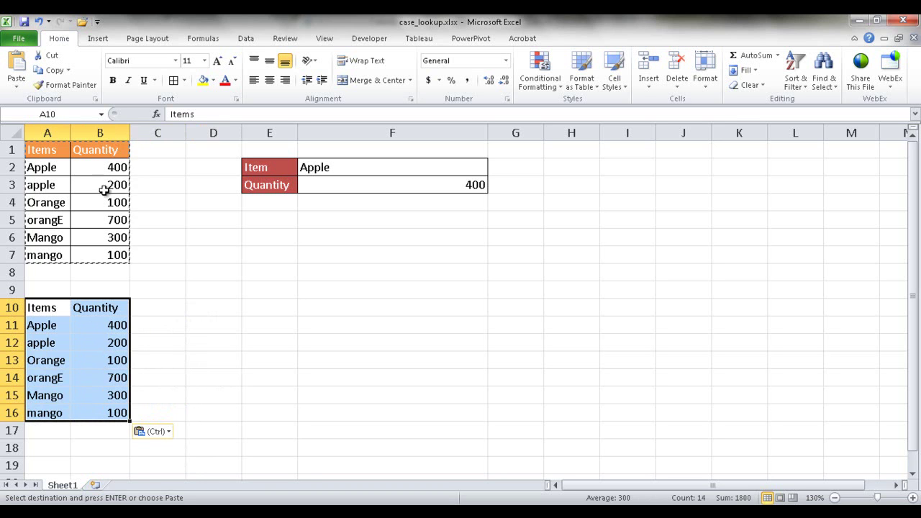
pyautogui.click(173, 80)
pyautogui.moveTo(49, 308); pyautogui.dragTo(78, 308)
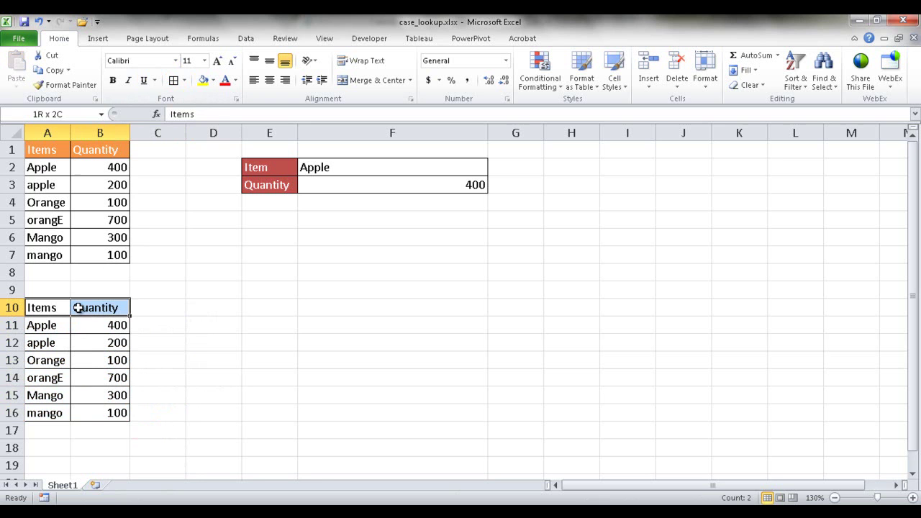
pyautogui.click(621, 85)
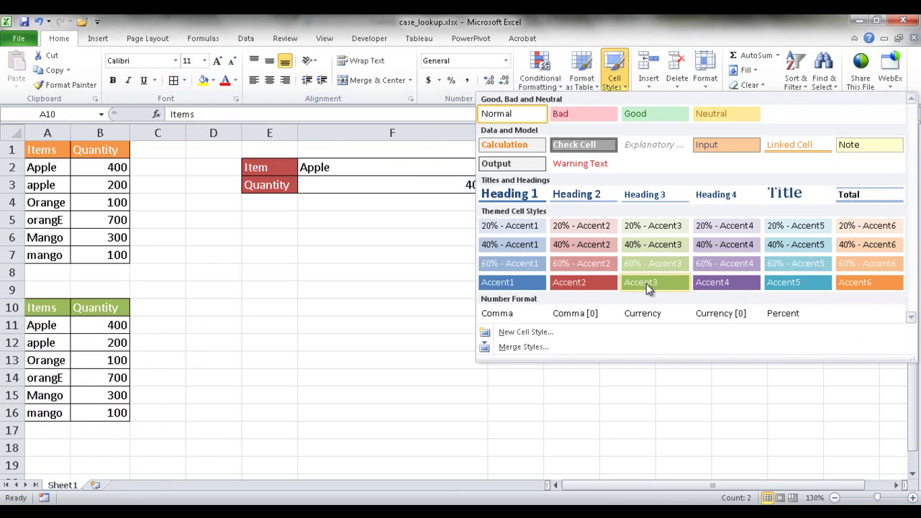
pyautogui.click(634, 284)
pyautogui.click(341, 298)
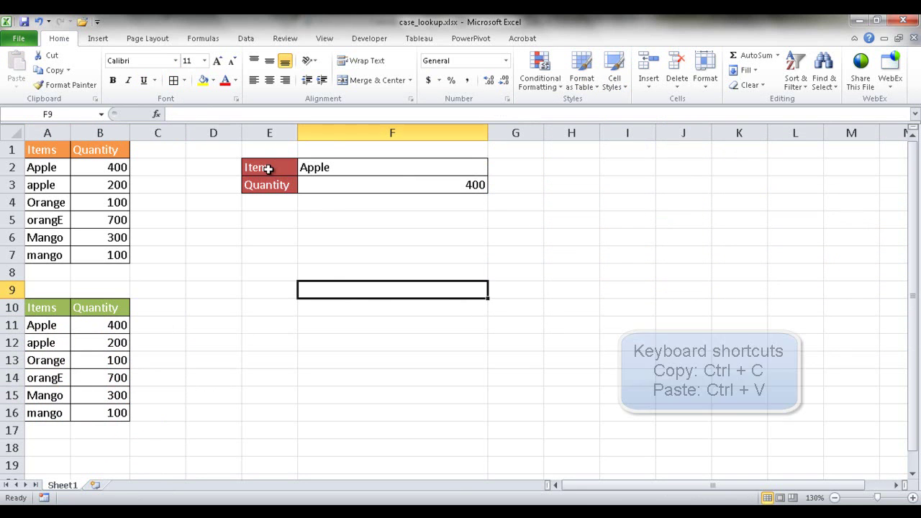
# Step: Copy the Item and Quantity labels to E10:E11 and add All Borders to E10:F11
pyautogui.moveTo(267, 169); pyautogui.dragTo(267, 181)
pyautogui.hotkey('ctrl', 'c')
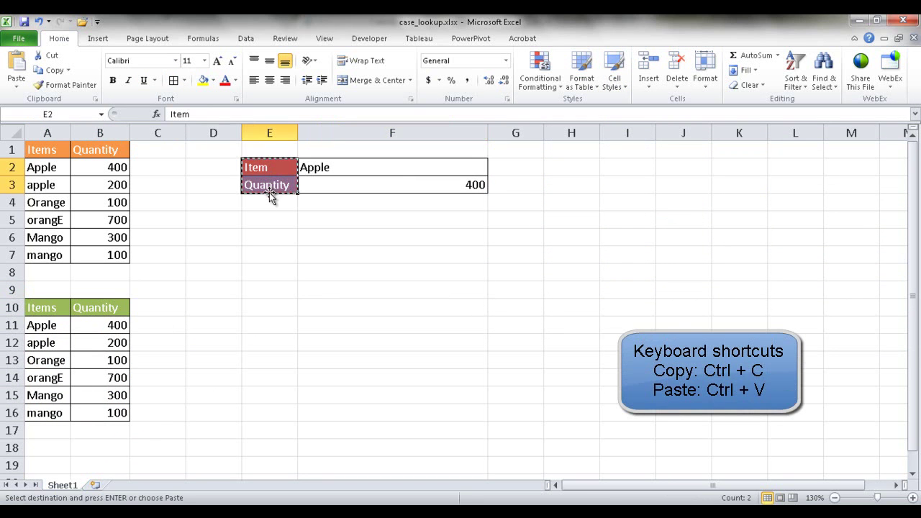
pyautogui.click(274, 310)
pyautogui.hotkey('ctrl', 'v')
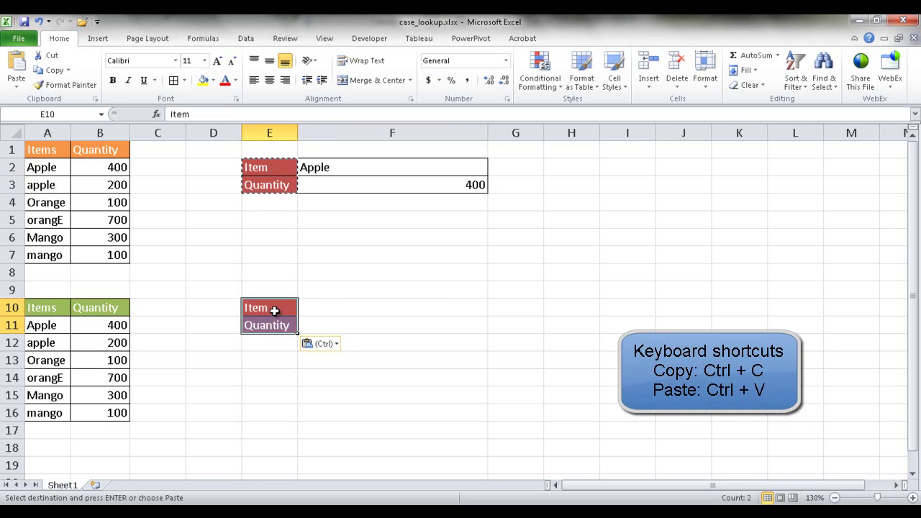
pyautogui.moveTo(273, 354); pyautogui.dragTo(273, 342)
pyautogui.moveTo(273, 309); pyautogui.dragTo(329, 321)
pyautogui.click(173, 79)
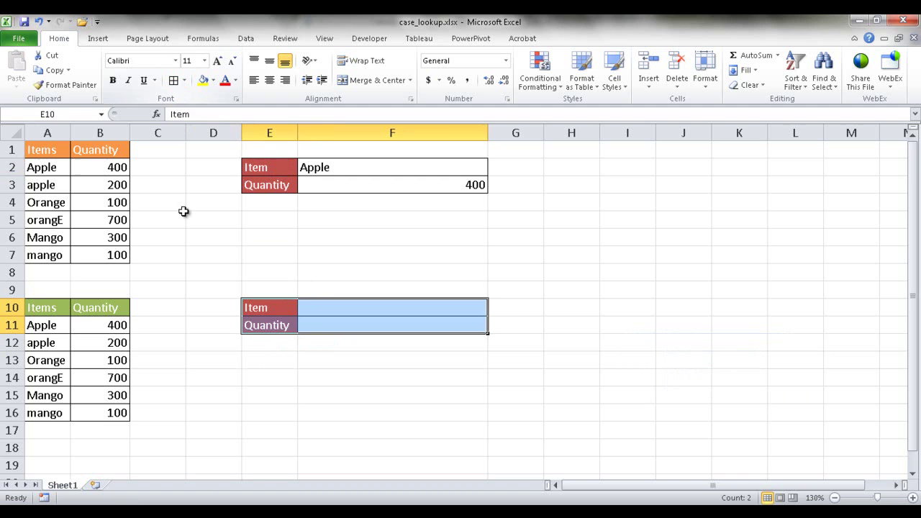
pyautogui.click(188, 257)
# Step: Rename the A10 and B10 headers to Items2 and Quantity2
pyautogui.click(69, 310)
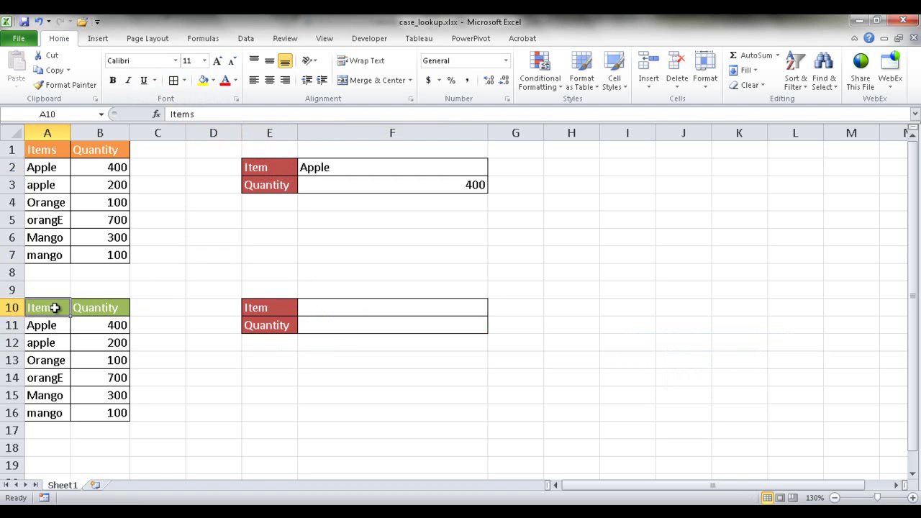
pyautogui.click(213, 115)
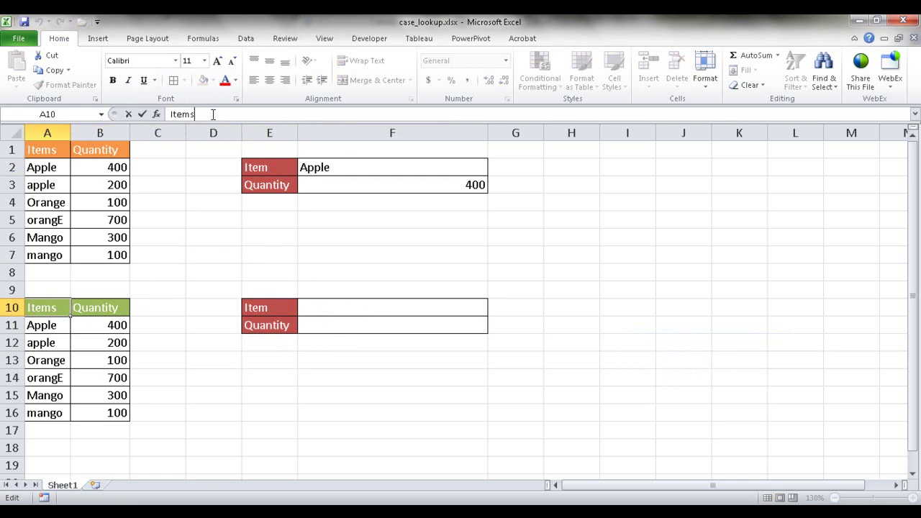
pyautogui.write('2')
pyautogui.click(101, 310)
pyautogui.click(220, 115)
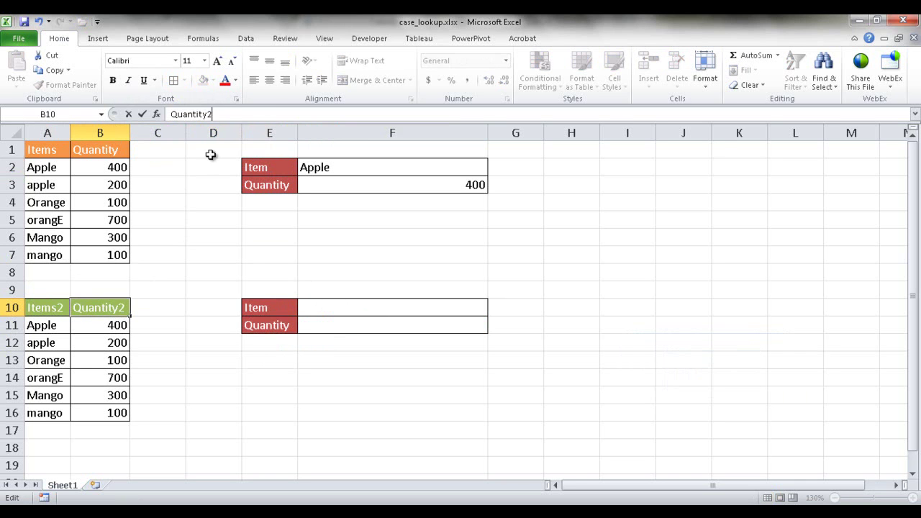
pyautogui.write('2')
pyautogui.press('Return')
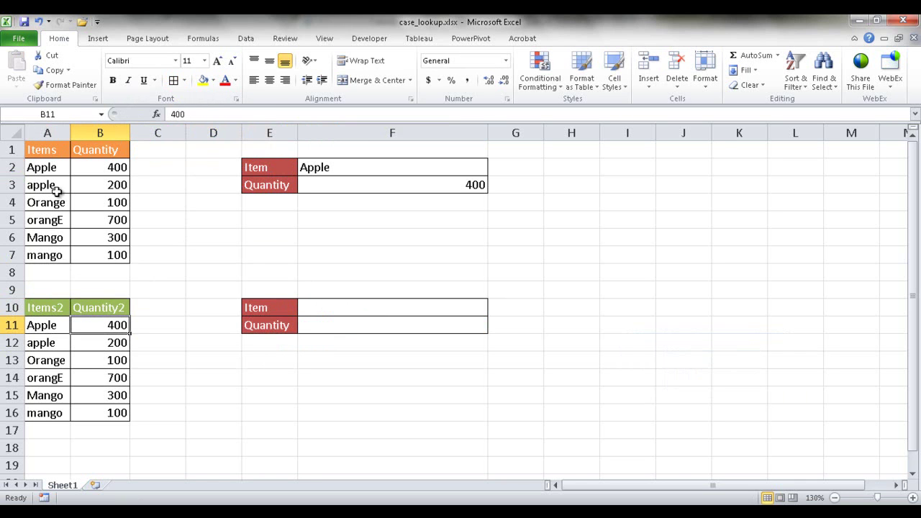
pyautogui.click(44, 149)
pyautogui.click(90, 150)
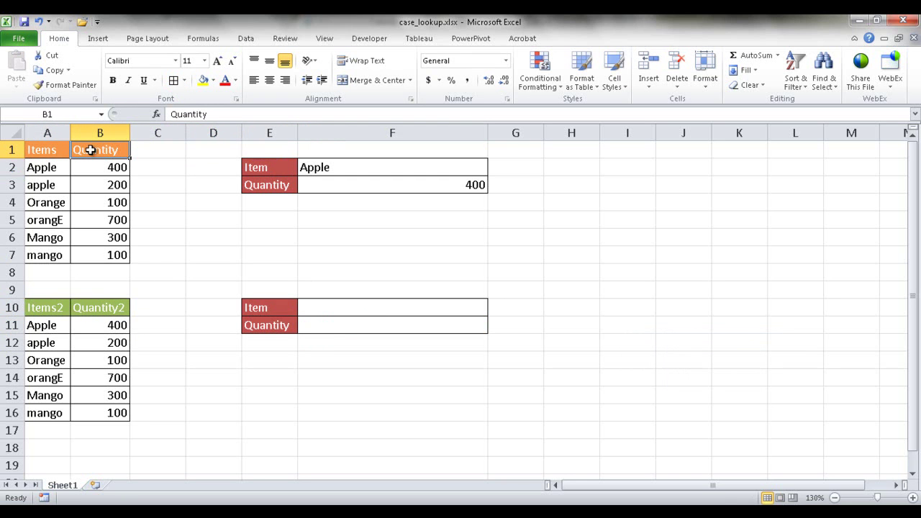
pyautogui.moveTo(43, 167); pyautogui.dragTo(41, 249)
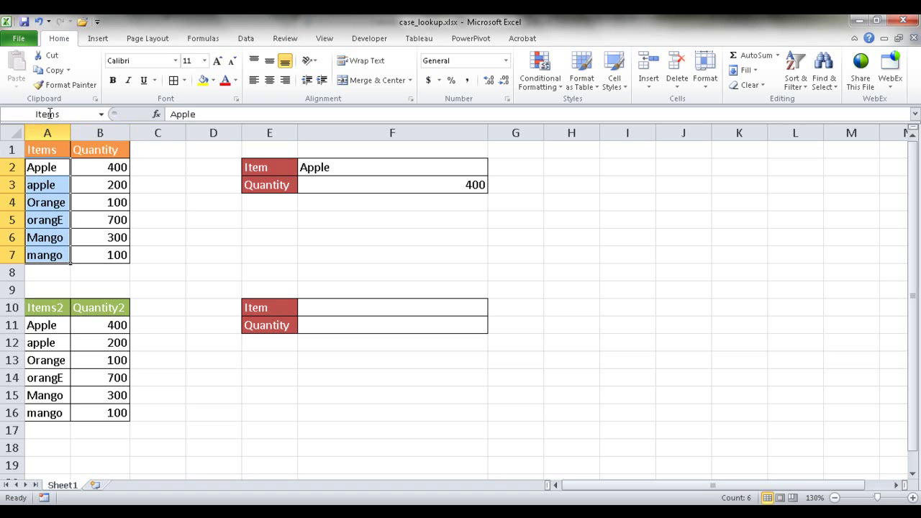
pyautogui.click(93, 164)
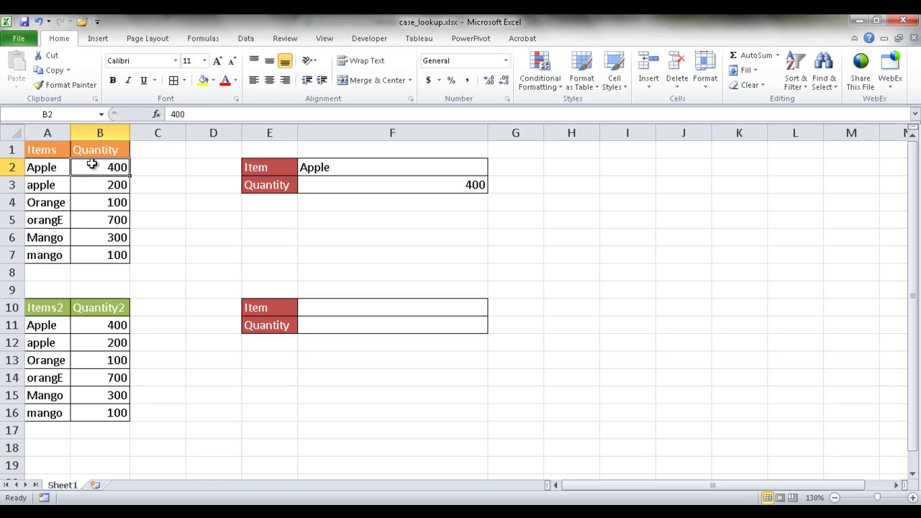
pyautogui.moveTo(87, 170); pyautogui.dragTo(89, 253)
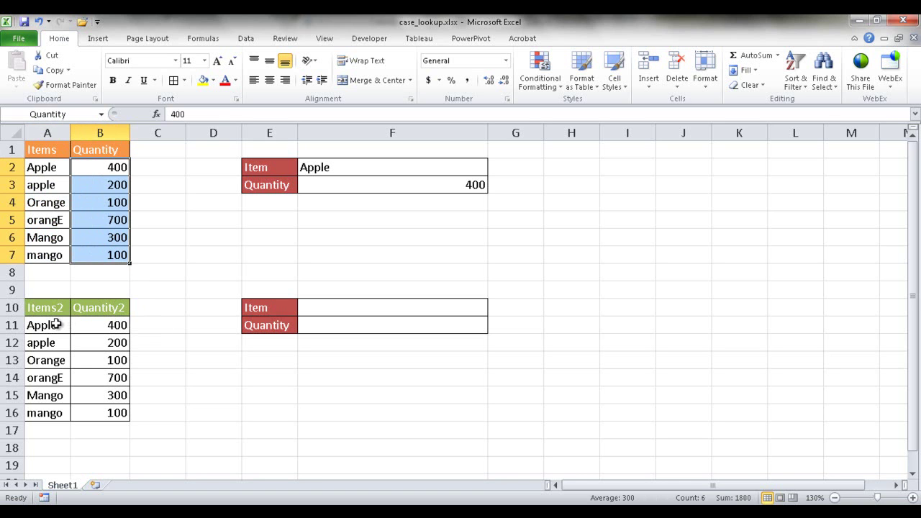
pyautogui.moveTo(55, 324); pyautogui.dragTo(52, 412)
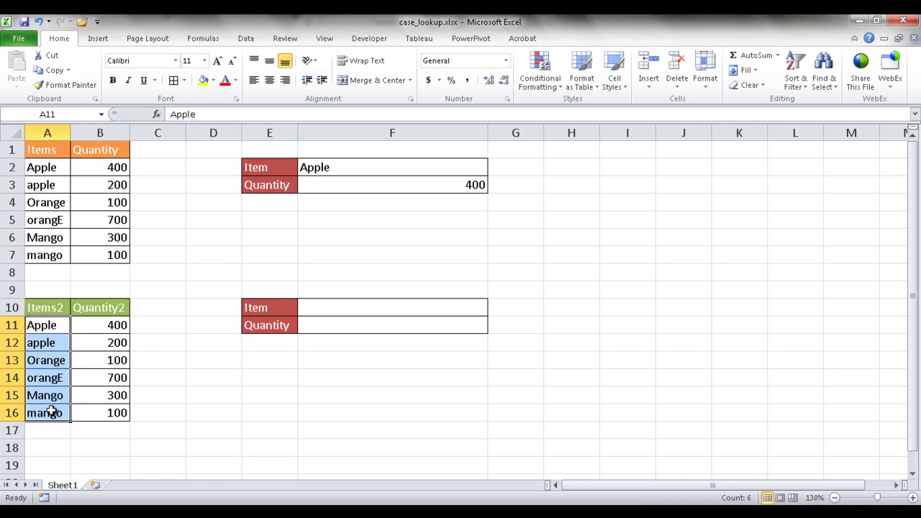
pyautogui.click(60, 114)
pyautogui.write('Items2')
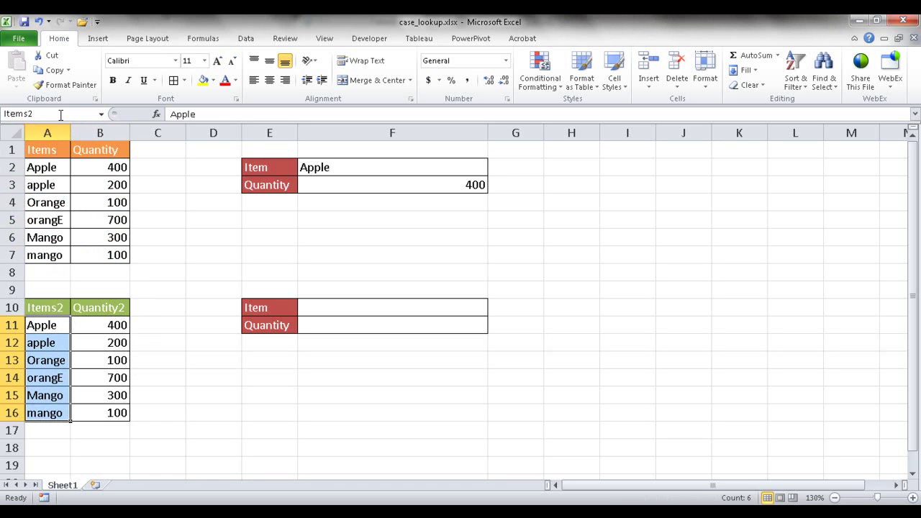
pyautogui.click(60, 115)
pyautogui.write('F17')
pyautogui.press('Return')
# Step: Create the Quantity2 named range for B11:B16 from the top-row header of B10:B16
pyautogui.moveTo(110, 306); pyautogui.dragTo(113, 407)
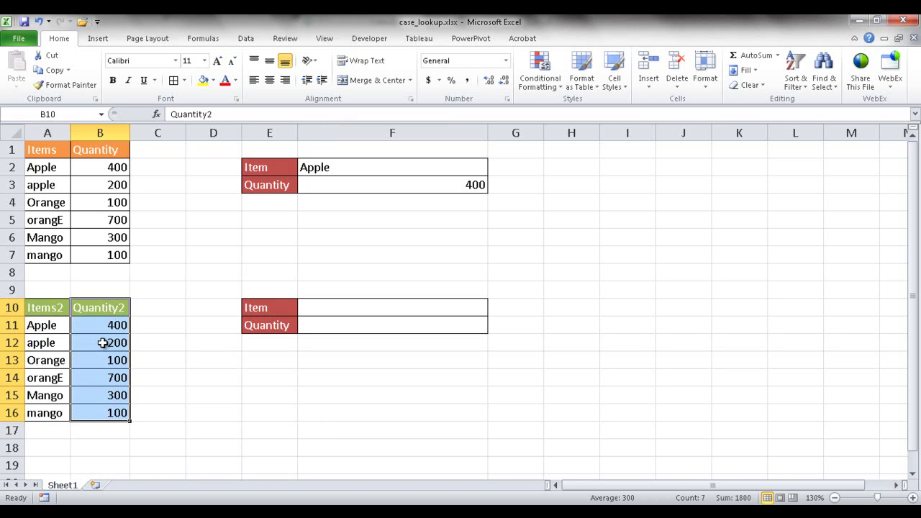
pyautogui.hotkey('ctrl', 'shift', 'F3')
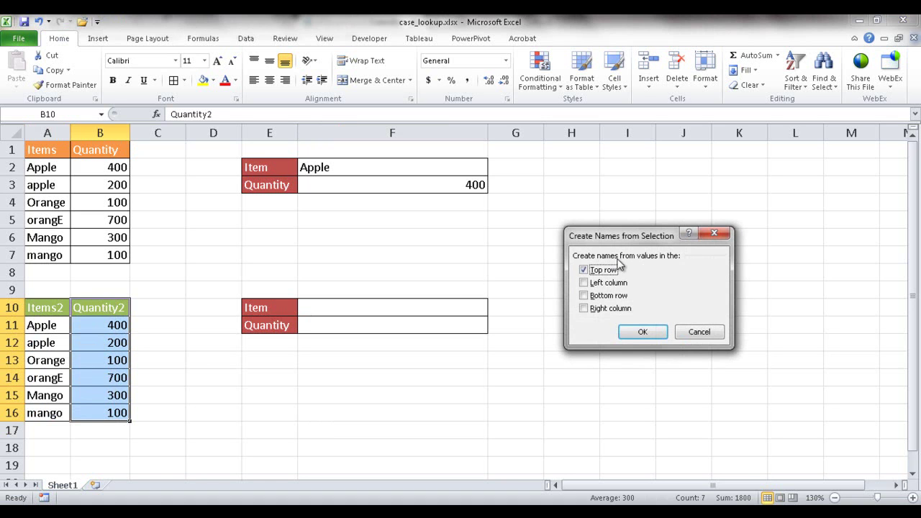
pyautogui.click(641, 331)
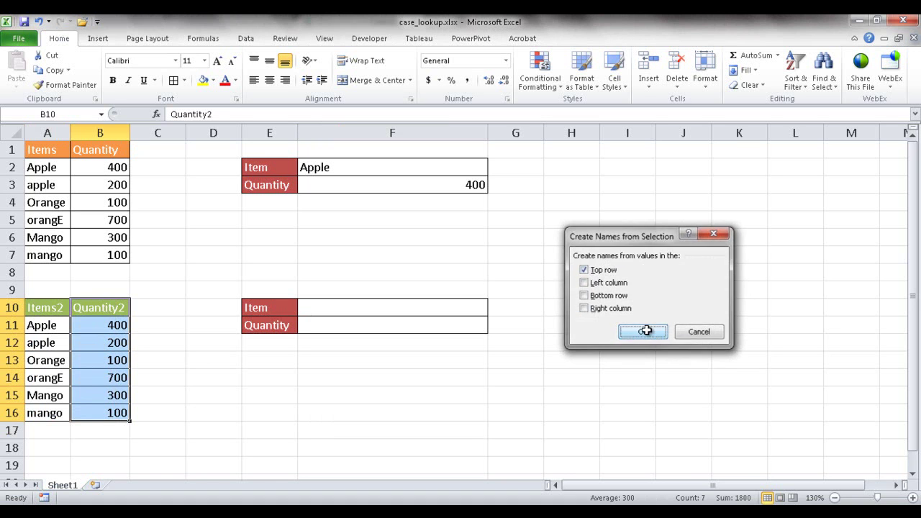
pyautogui.click(396, 426)
# Step: Select B11:B16 and A11:A16 to verify the Quantity2 and Items2 names
pyautogui.moveTo(95, 319); pyautogui.dragTo(109, 412)
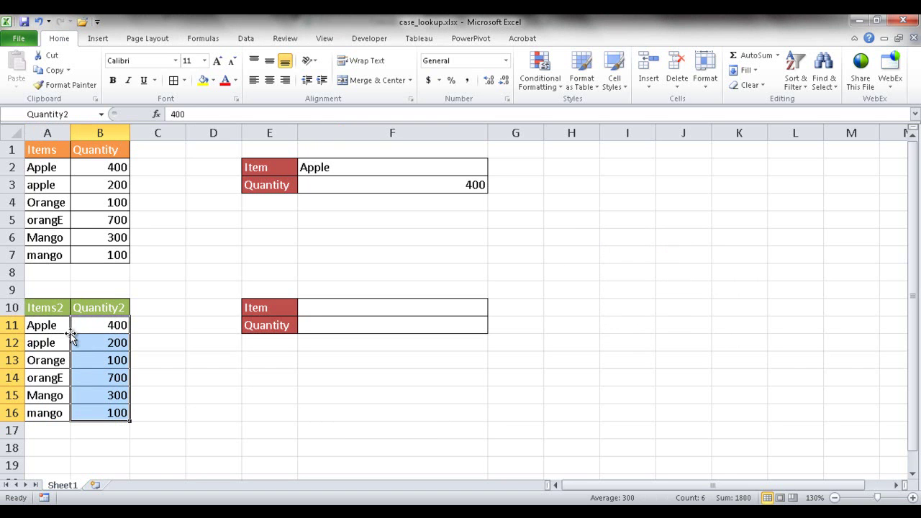
pyautogui.moveTo(57, 329); pyautogui.dragTo(53, 412)
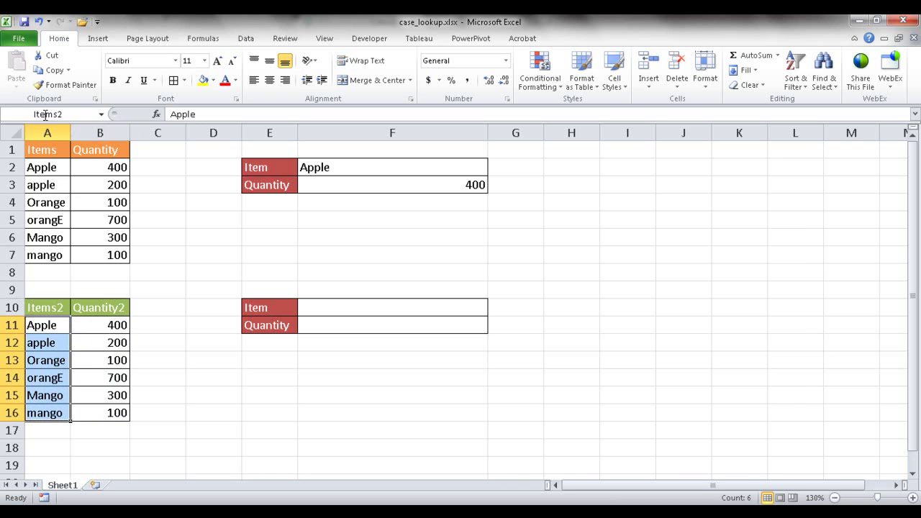
pyautogui.moveTo(101, 325); pyautogui.dragTo(99, 411)
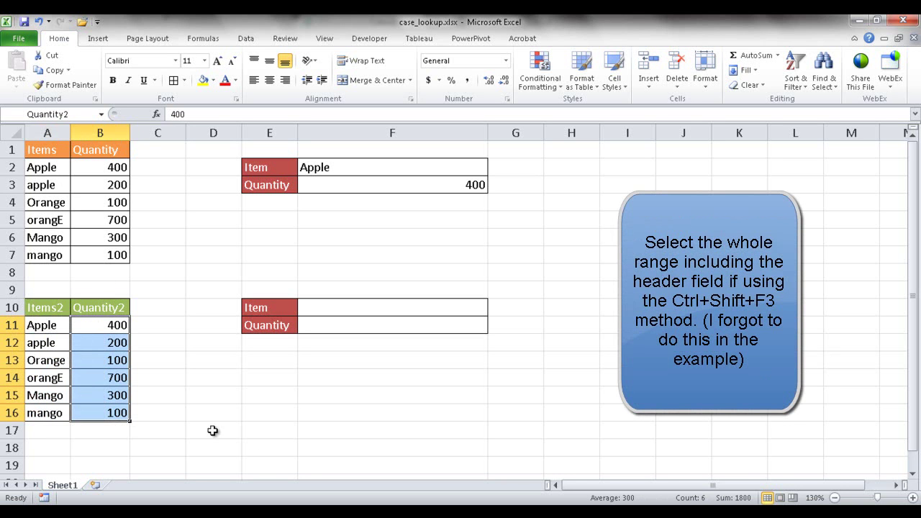
pyautogui.click(259, 445)
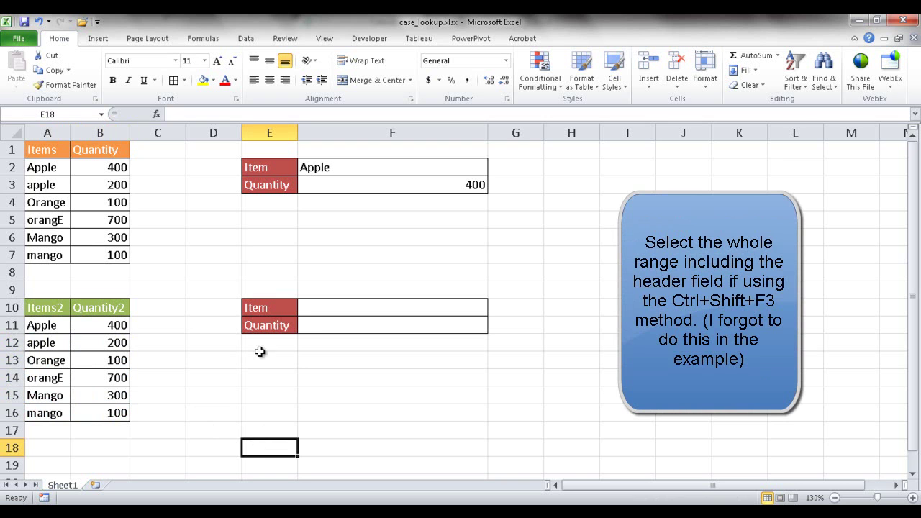
# Step: Start F11's formula as =INDEX(Quantity2, using the Quantity2 named range
pyautogui.click(314, 322)
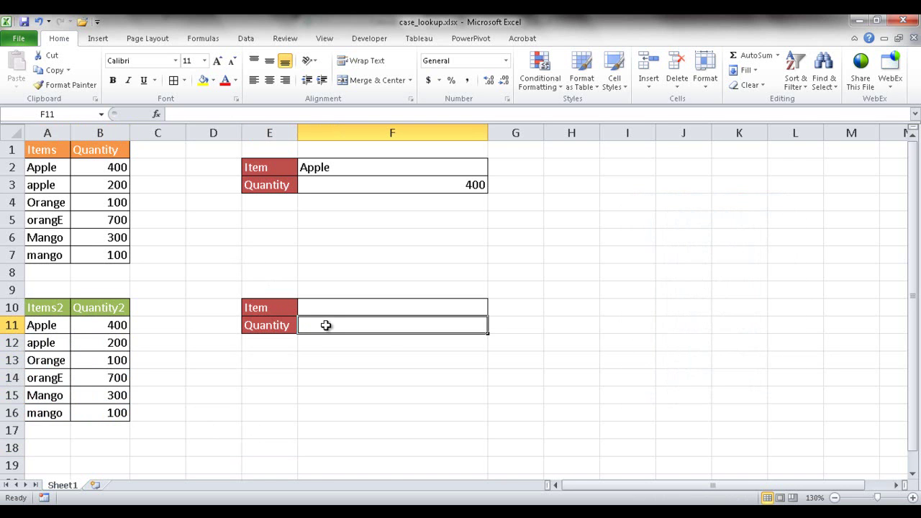
pyautogui.write('=index')
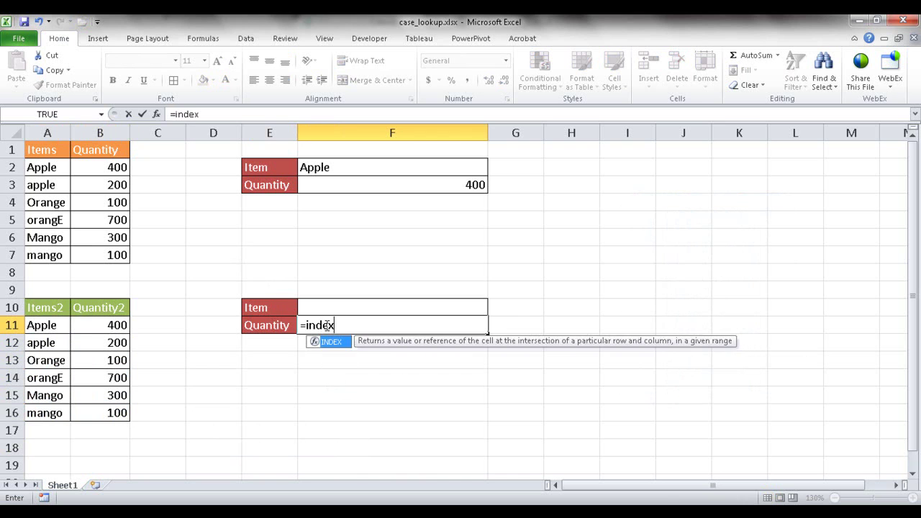
pyautogui.press('Tab')
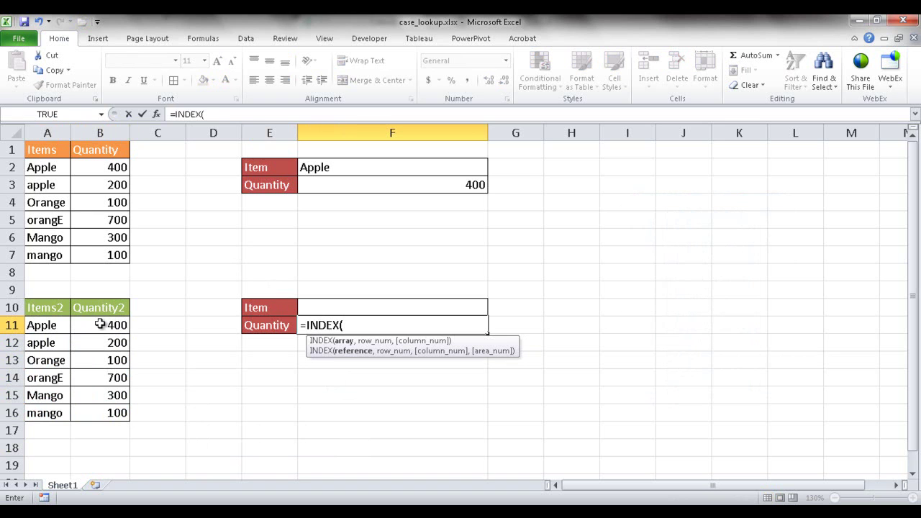
pyautogui.moveTo(100, 325); pyautogui.dragTo(104, 407)
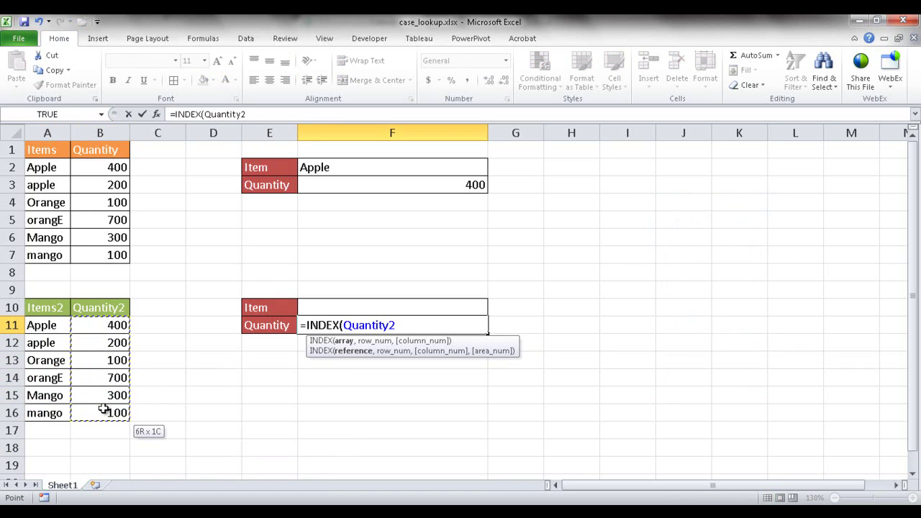
pyautogui.moveTo(103, 410); pyautogui.dragTo(103, 409)
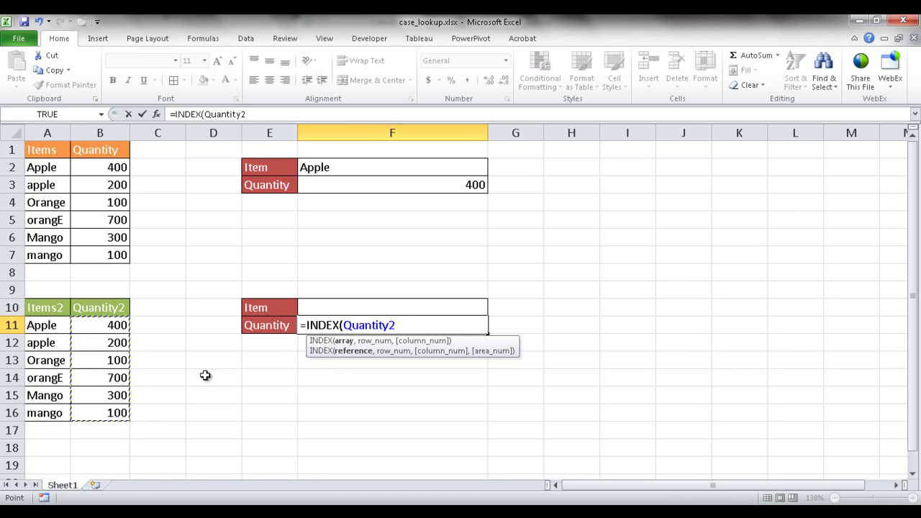
pyautogui.click(398, 325)
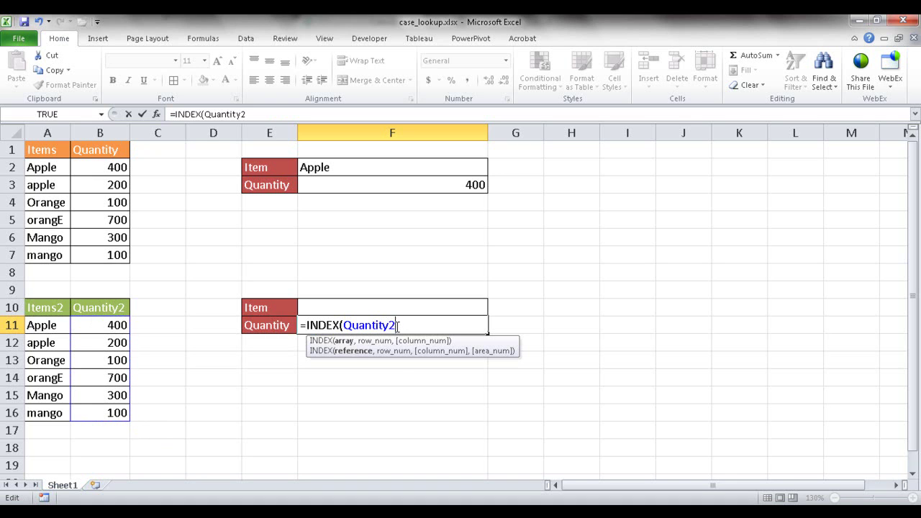
pyautogui.press('BackSpace')
pyautogui.press('BackSpace')
pyautogui.press('BackSpace')
pyautogui.press('BackSpace')
pyautogui.press('BackSpace')
pyautogui.press('BackSpace')
pyautogui.press('BackSpace')
pyautogui.press('BackSpace')
pyautogui.press('BackSpace')
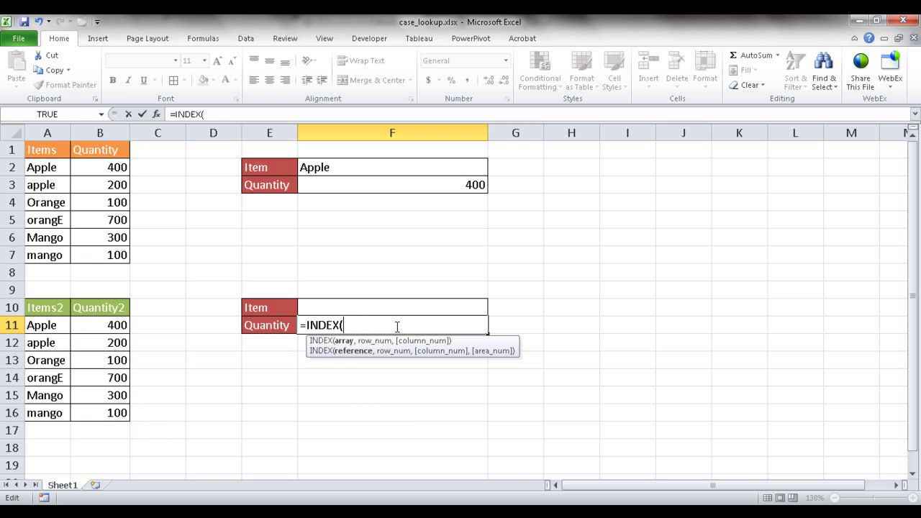
pyautogui.write('q')
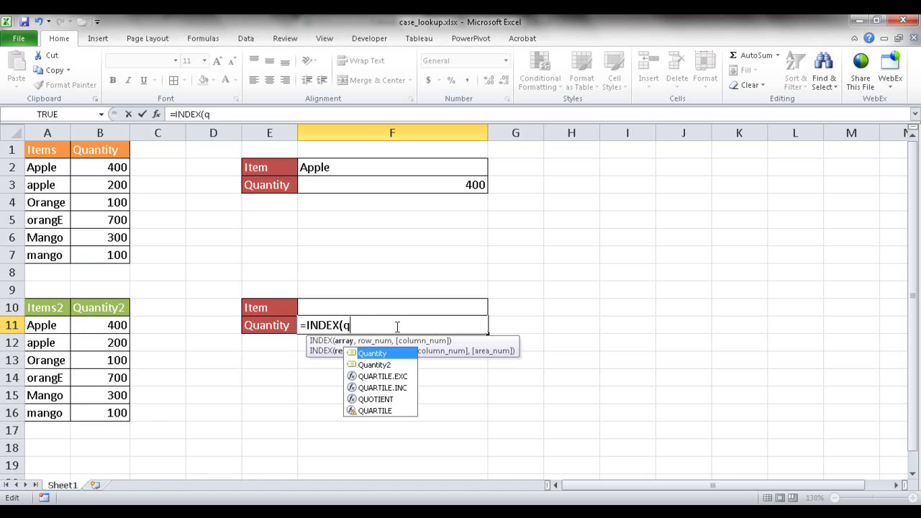
pyautogui.doubleClick(374, 365)
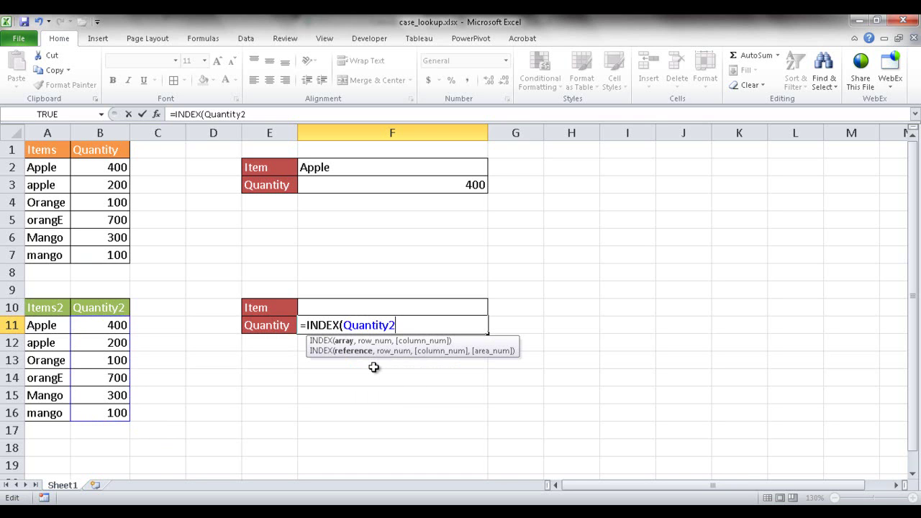
# Step: Continue the formula with MATCH(TRUE,EXACT( via autocomplete
pyautogui.write(',')
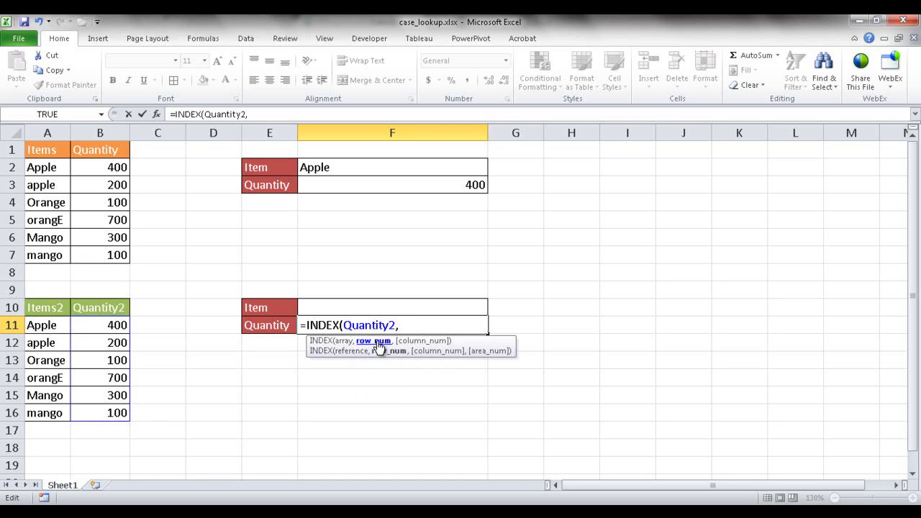
pyautogui.write('matc')
pyautogui.press('Tab')
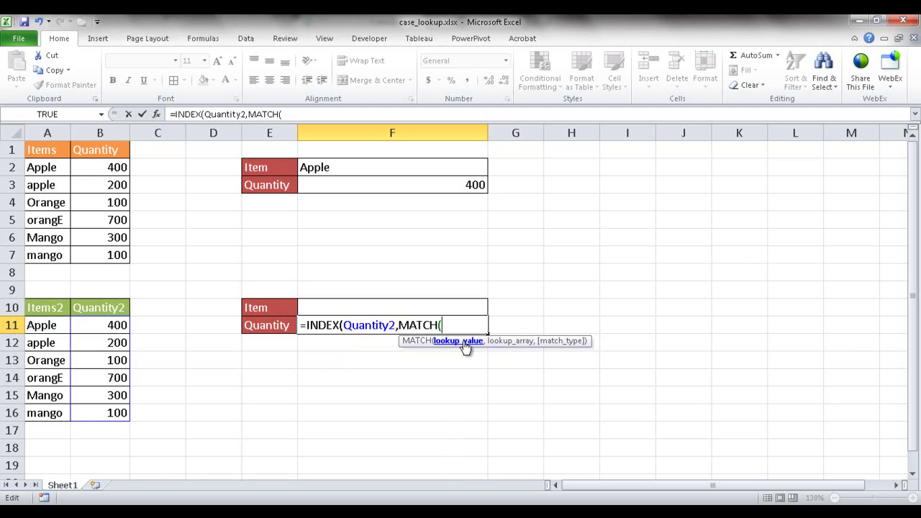
pyautogui.write('TRUE')
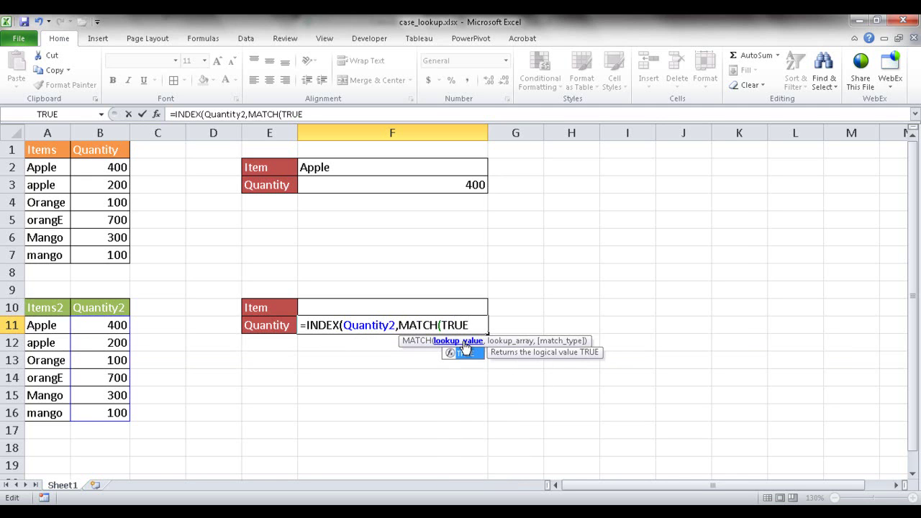
pyautogui.write(',')
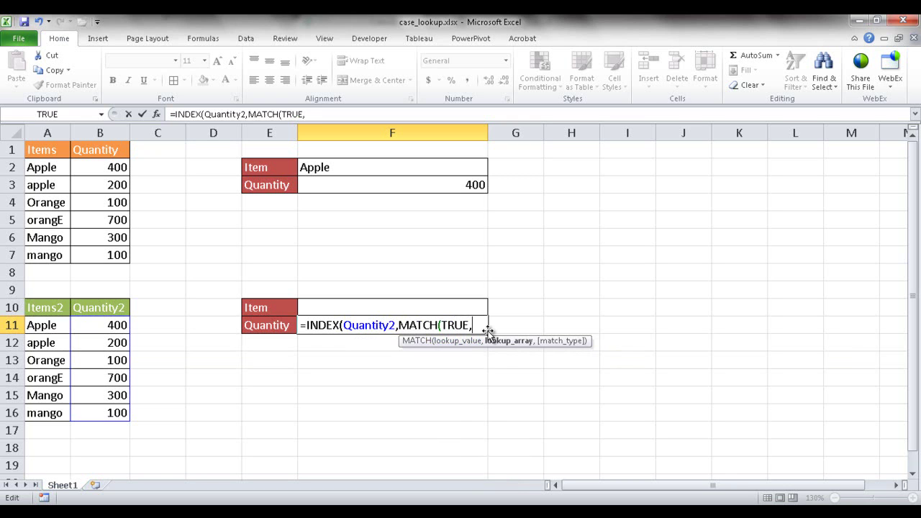
pyautogui.write('ex')
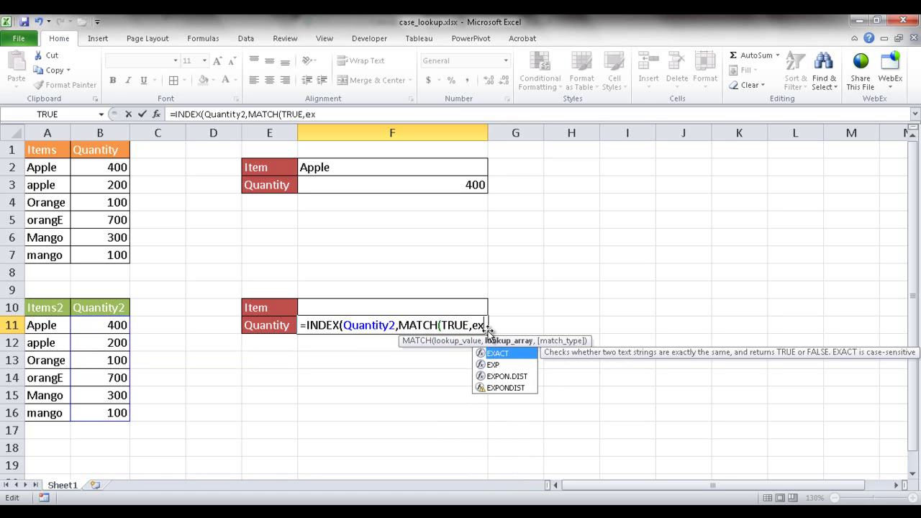
pyautogui.press('Tab')
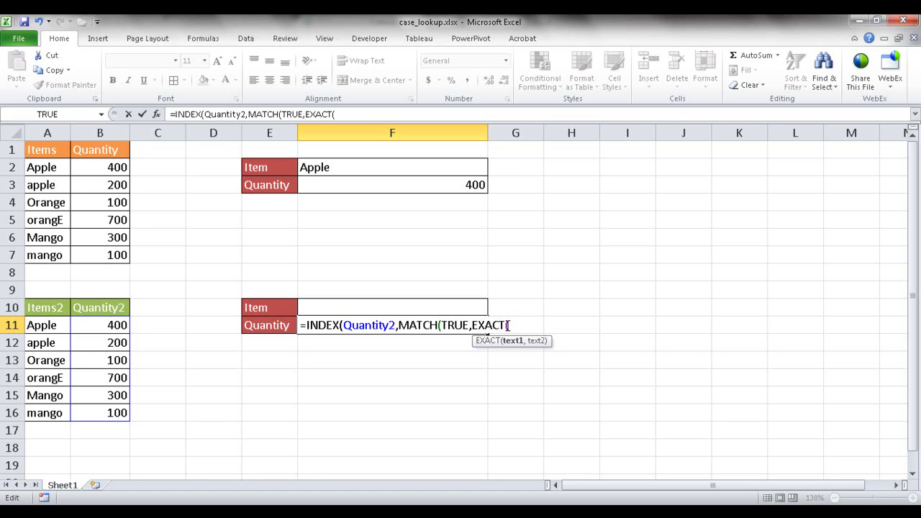
# Step: Complete F11 as =INDEX(Quantity2,MATCH(TRUE,EXACT(F10,Items2),0)) with exact match type 0
pyautogui.click(330, 308)
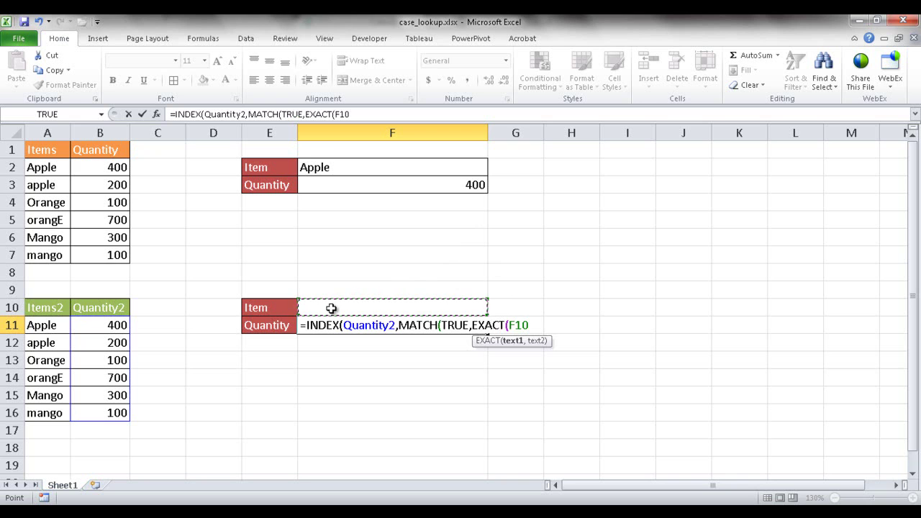
pyautogui.write(',')
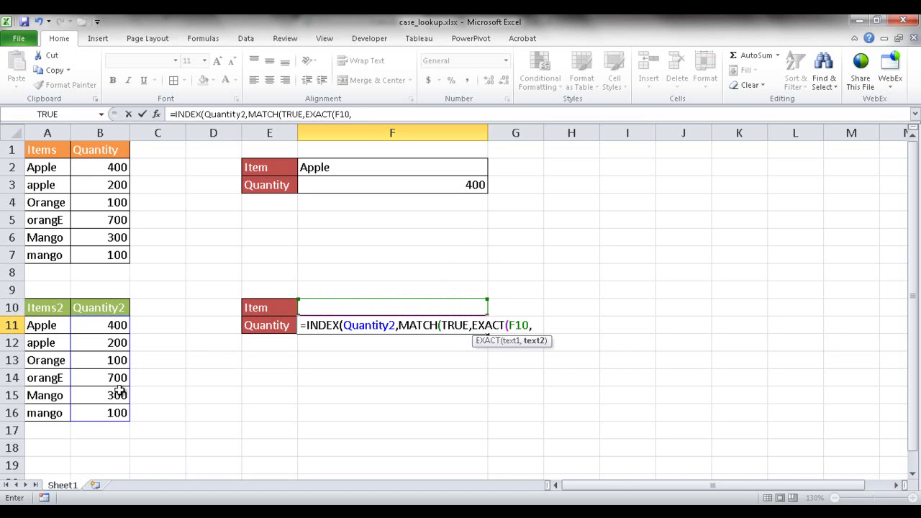
pyautogui.write('it')
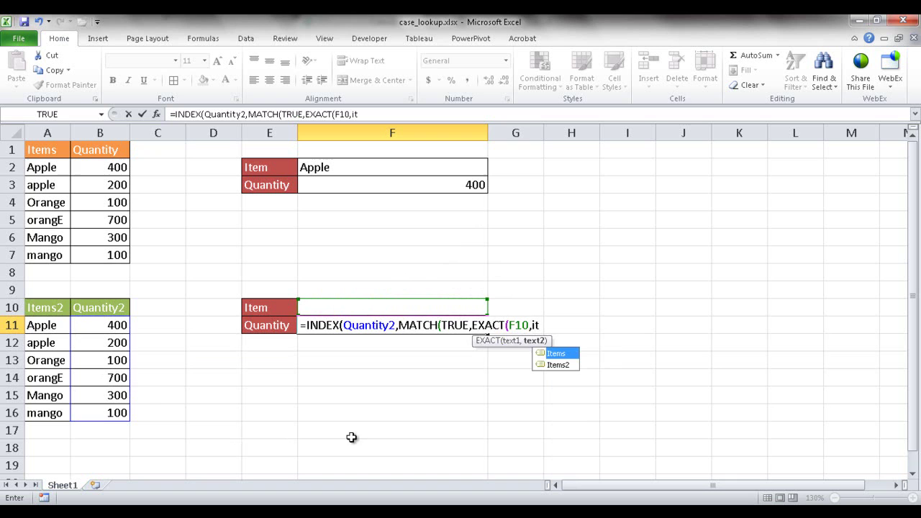
pyautogui.doubleClick(560, 366)
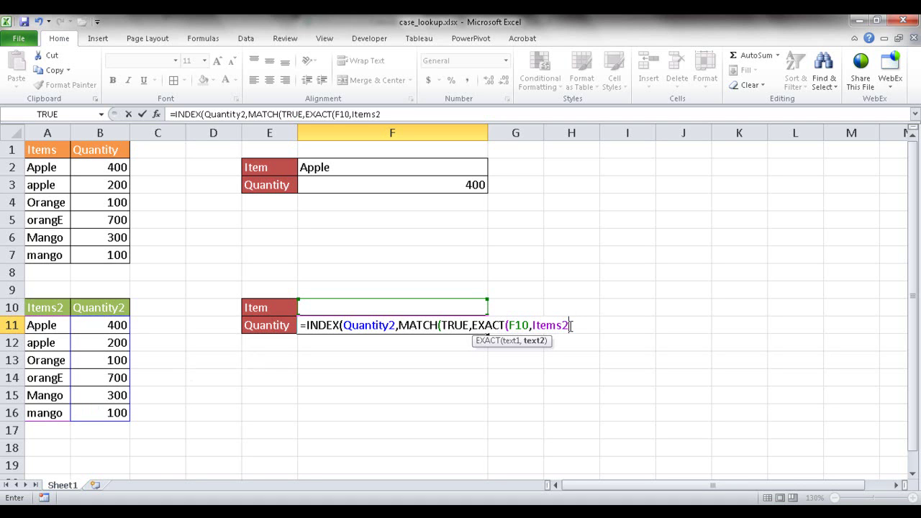
pyautogui.write(')')
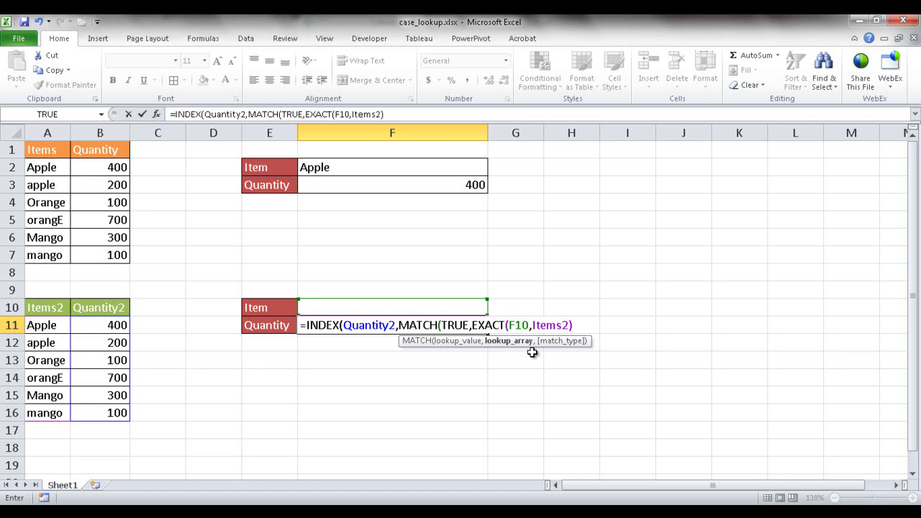
pyautogui.write(',')
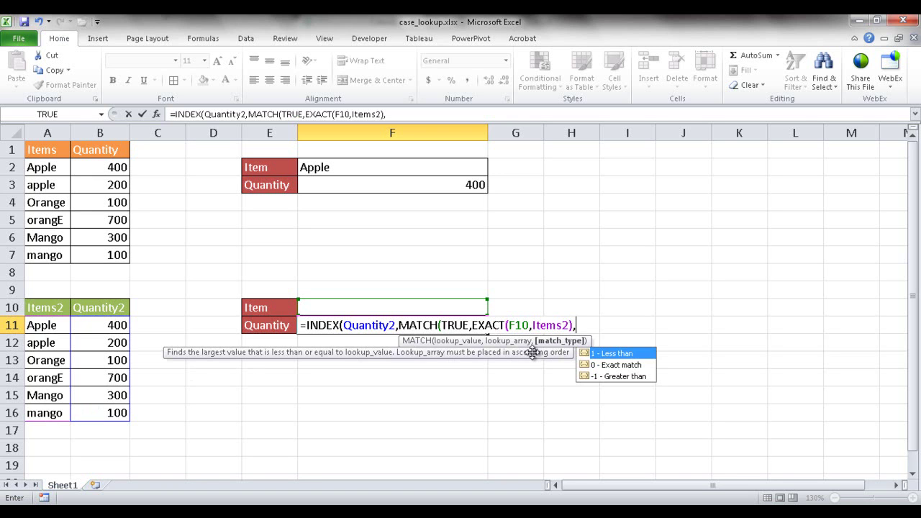
pyautogui.doubleClick(608, 365)
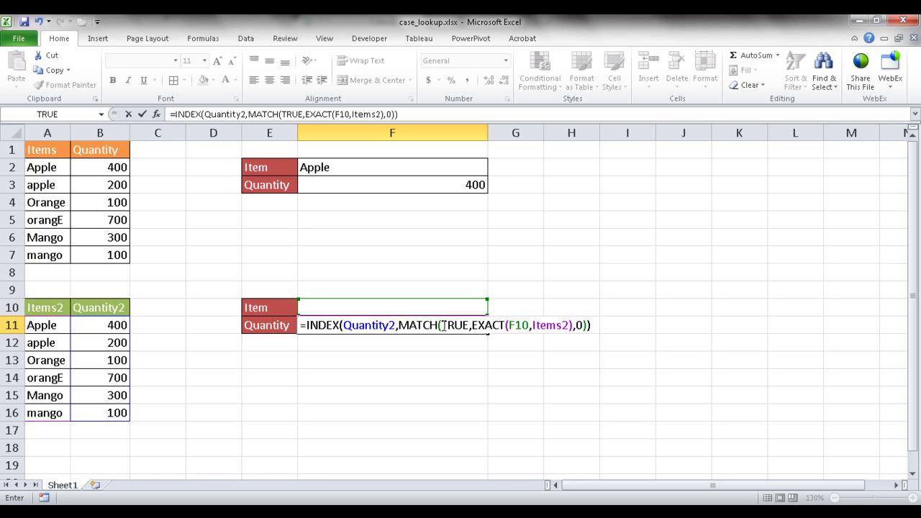
# Step: Enter F11's lookup as an array formula and test the item Apple in F10
pyautogui.hotkey('ctrl', 'shift', 'Return')
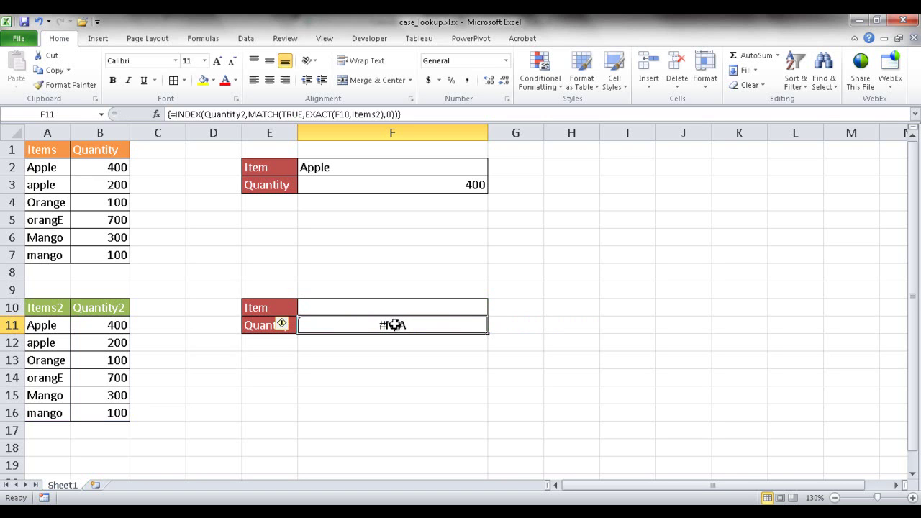
pyautogui.click(368, 308)
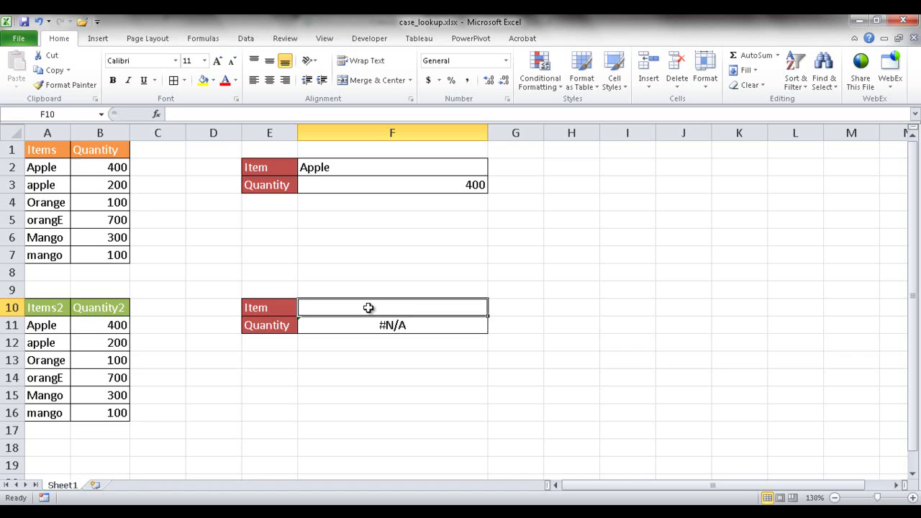
pyautogui.write('Apple')
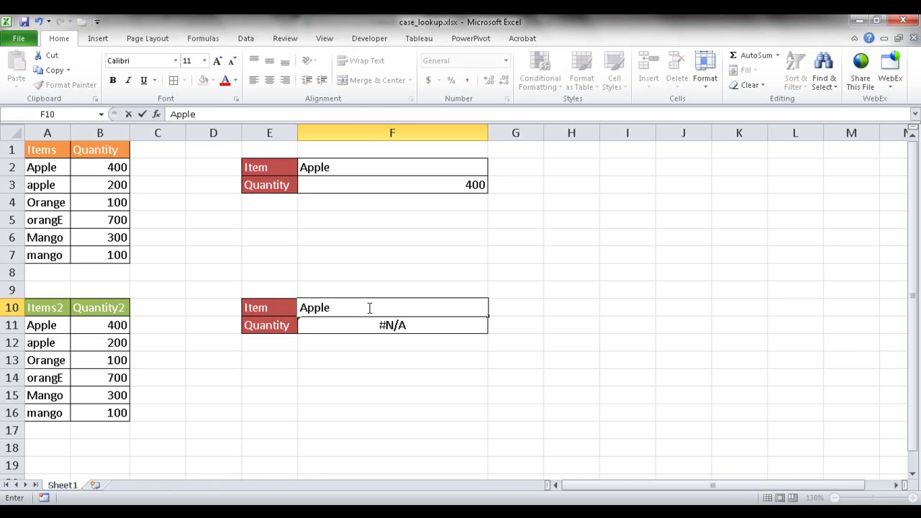
pyautogui.press('Return')
# Step: Test the items Orange and orange in F10
pyautogui.click(342, 310)
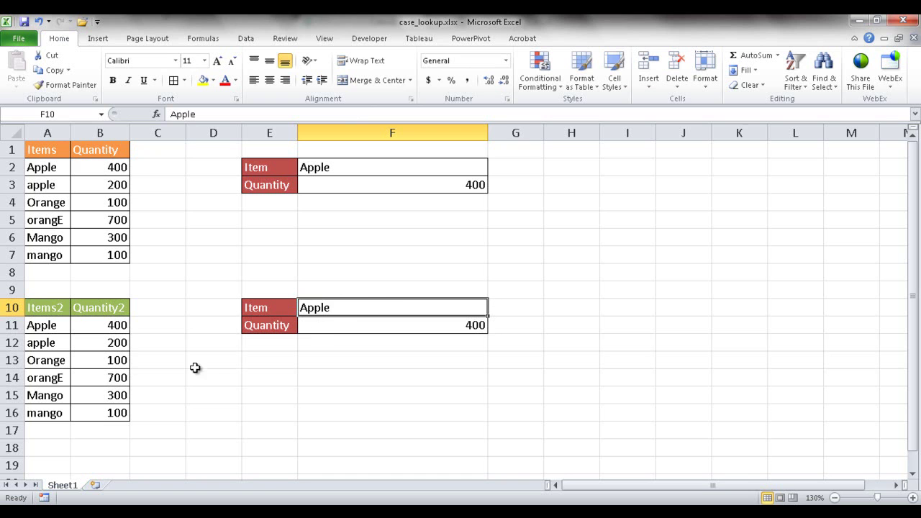
pyautogui.write('o')
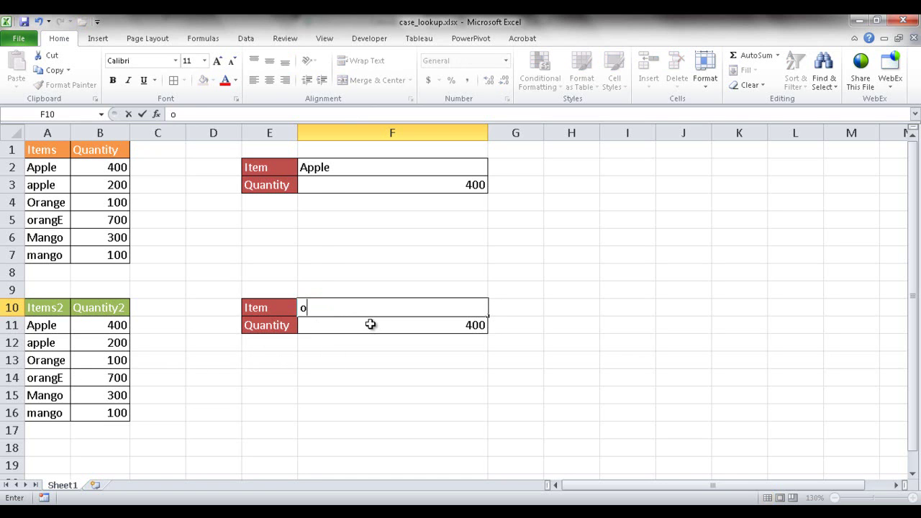
pyautogui.press('BackSpace')
pyautogui.write('Orange')
pyautogui.press('Return')
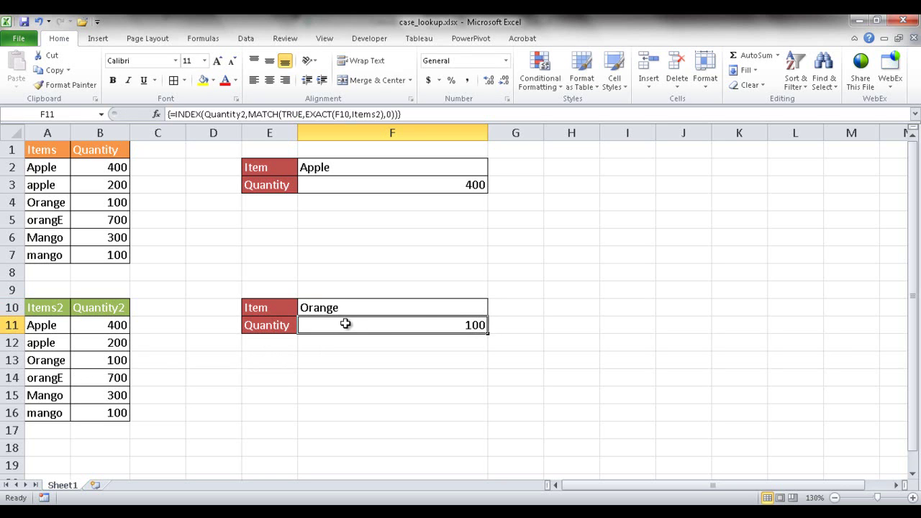
pyautogui.click(339, 307)
pyautogui.write('orange')
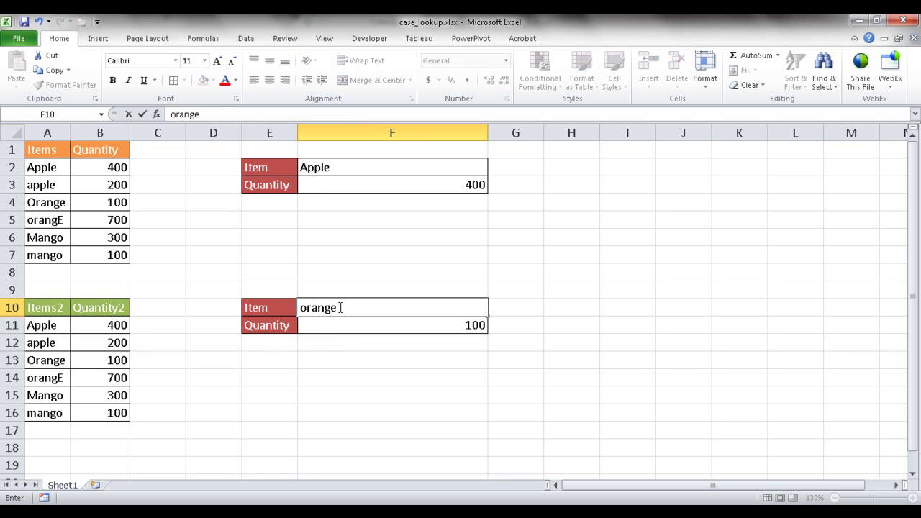
pyautogui.press('Return')
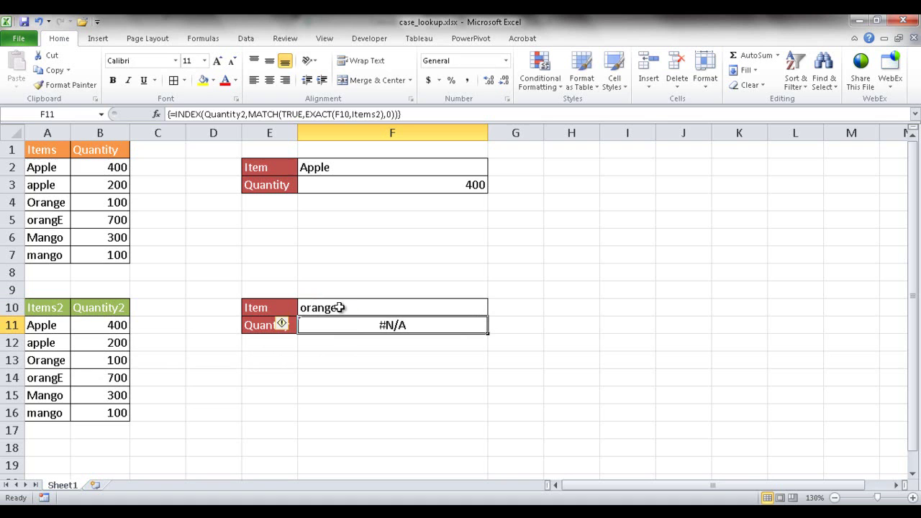
# Step: Change F10 to orangE so F11 returns 700
pyautogui.click(346, 308)
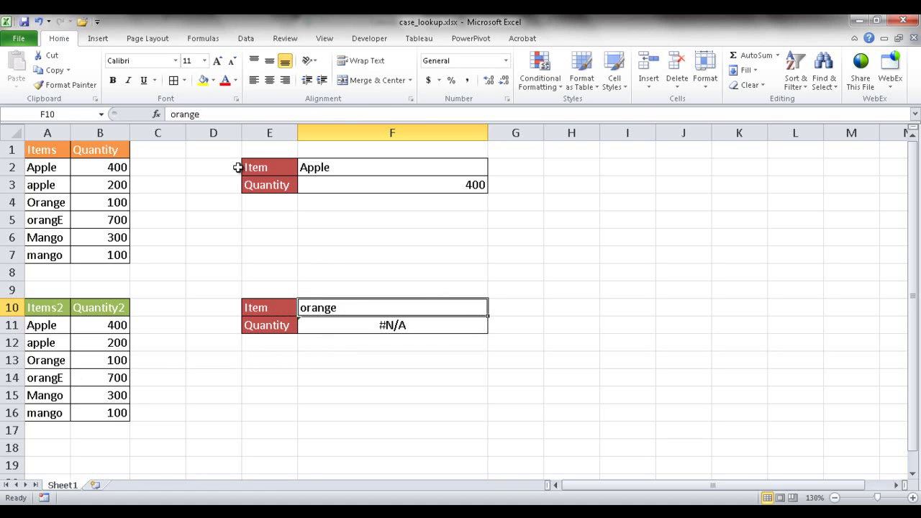
pyautogui.doubleClick(350, 308)
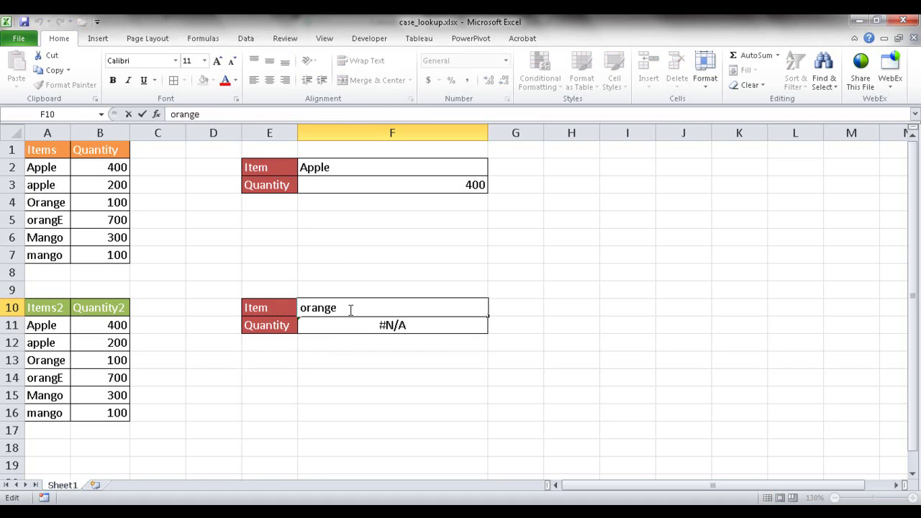
pyautogui.press('BackSpace')
pyautogui.write('E')
pyautogui.press('Return')
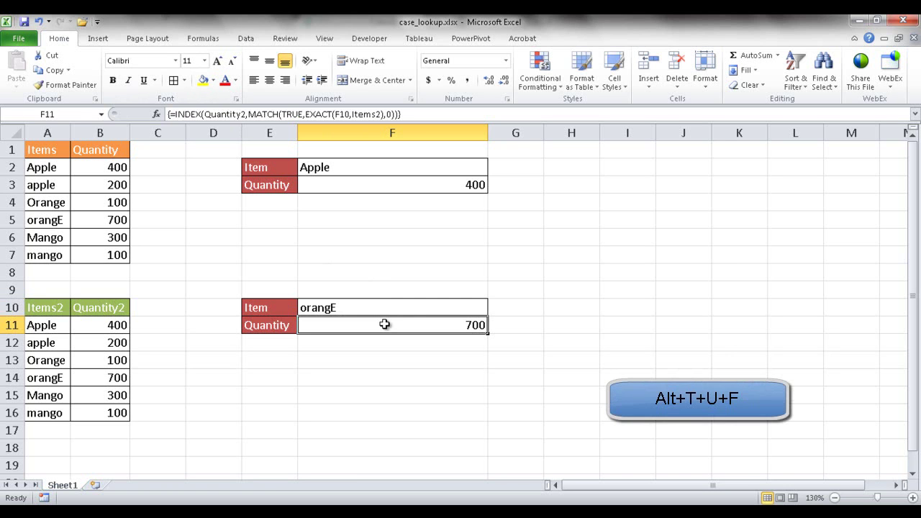
pyautogui.press('alt')
pyautogui.press('t')
pyautogui.press('u')
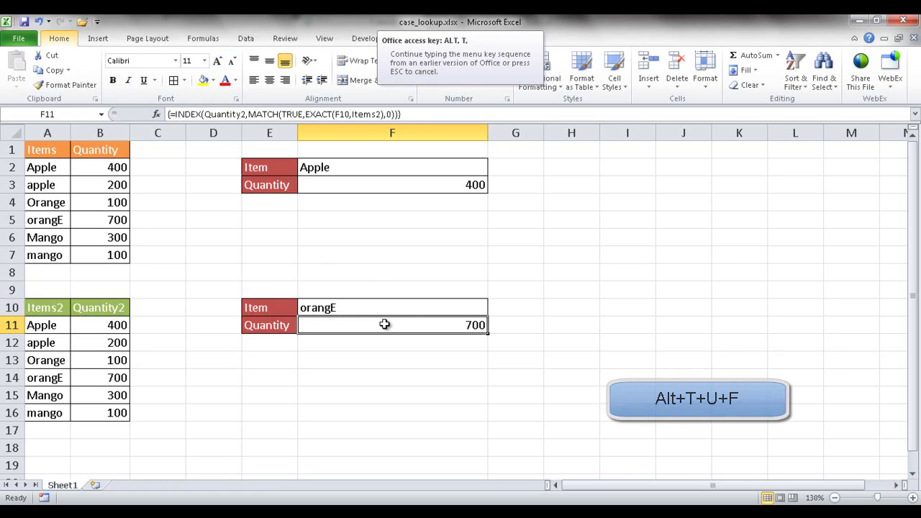
pyautogui.press('f')
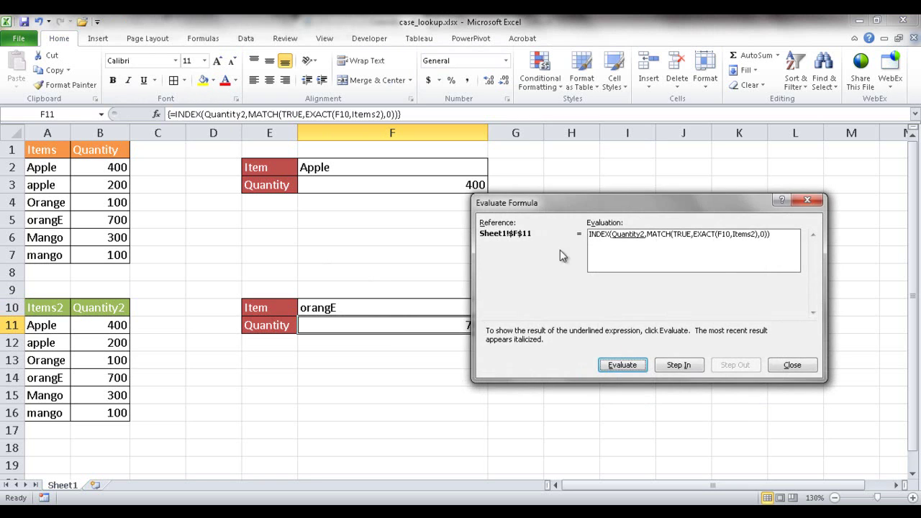
pyautogui.moveTo(621, 205); pyautogui.dragTo(663, 166)
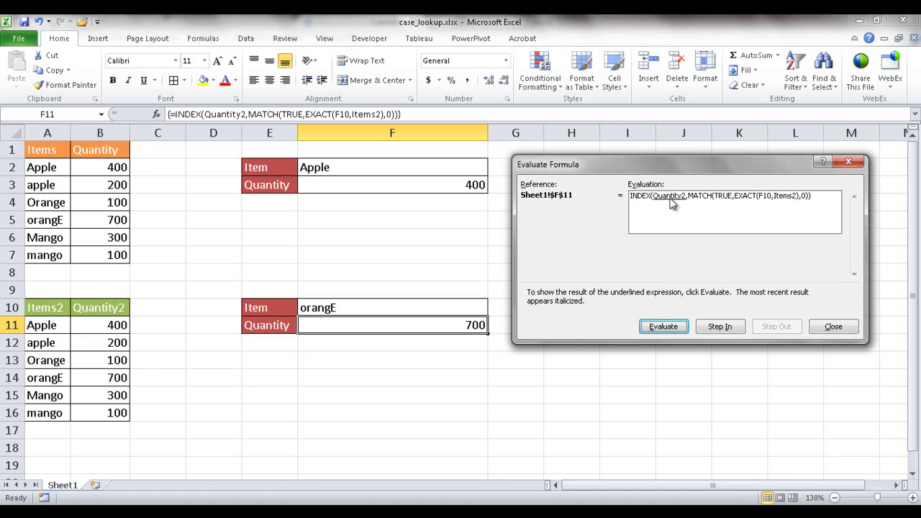
pyautogui.click(662, 326)
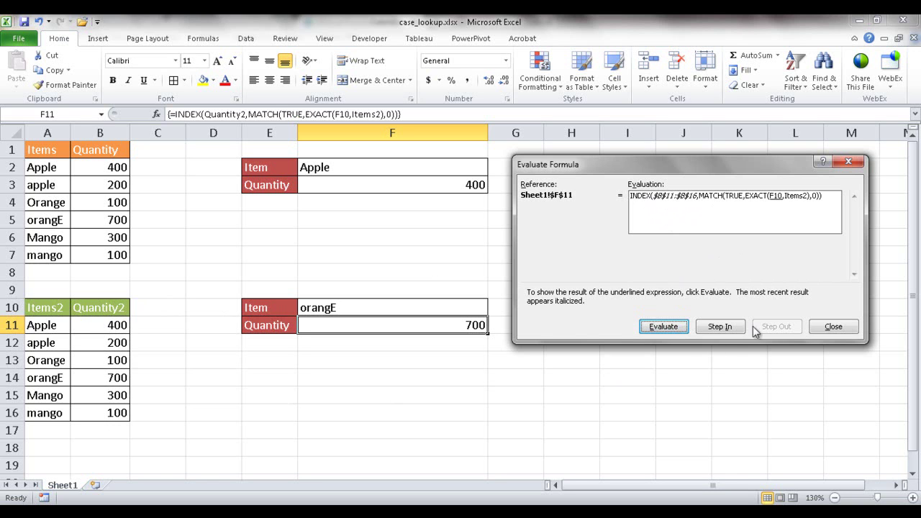
pyautogui.click(663, 329)
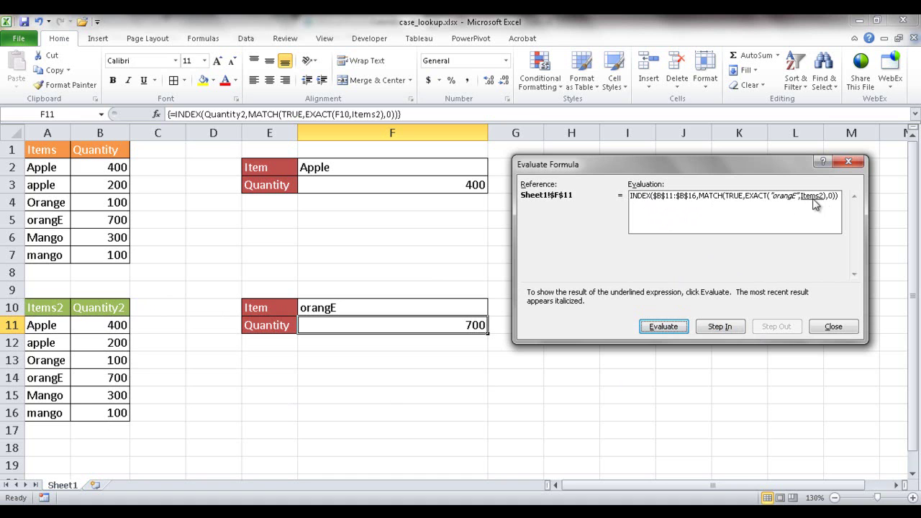
pyautogui.click(663, 328)
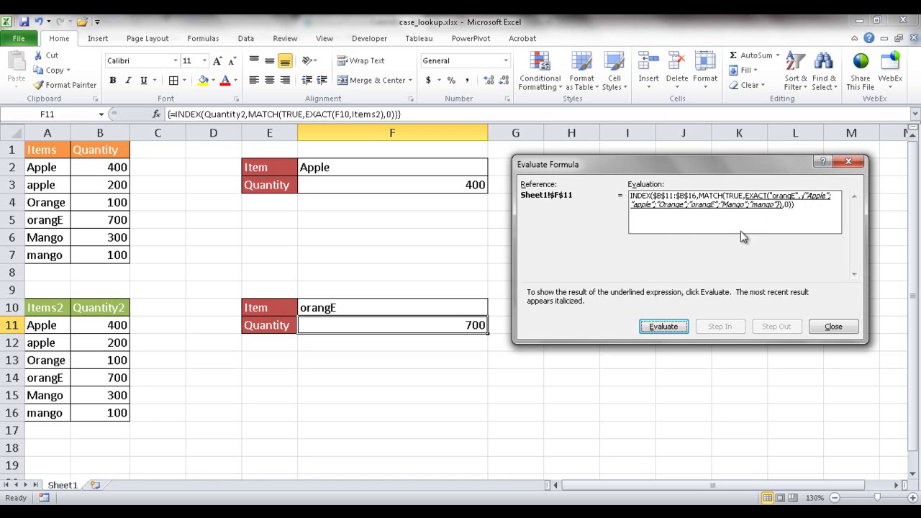
pyautogui.click(663, 327)
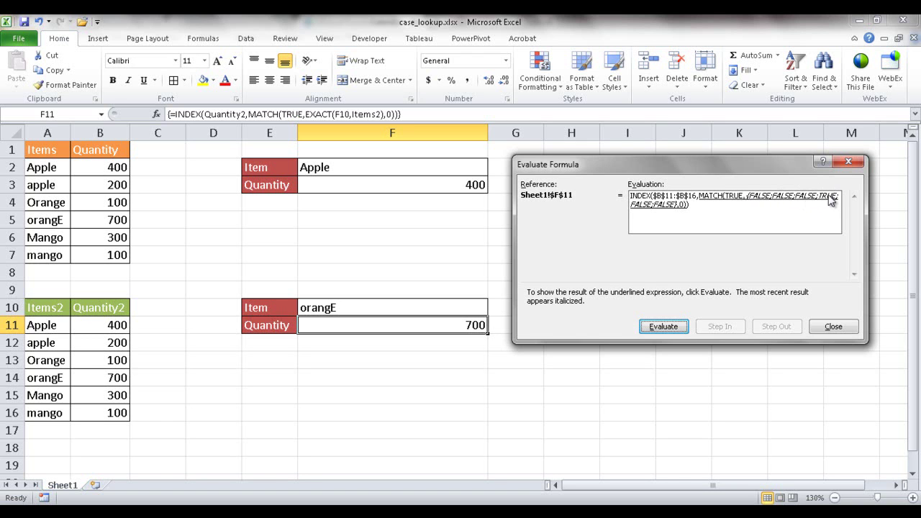
pyautogui.click(677, 327)
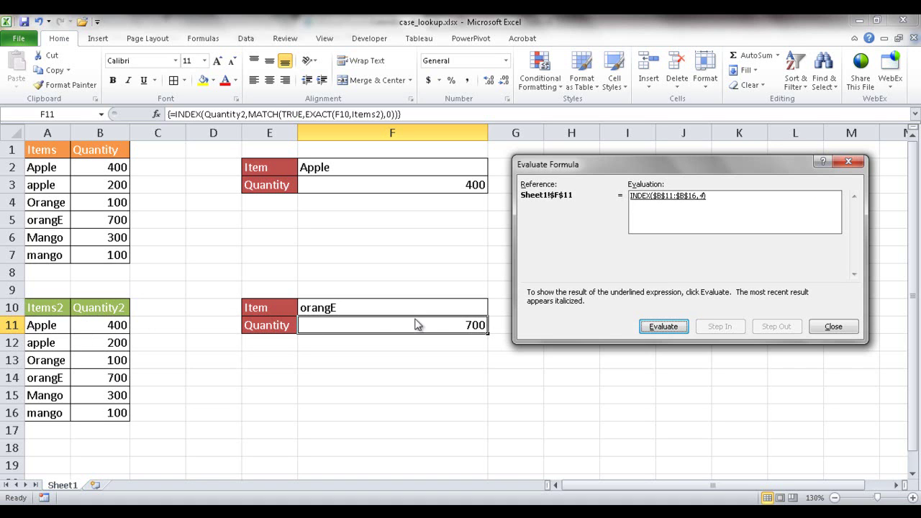
pyautogui.click(663, 326)
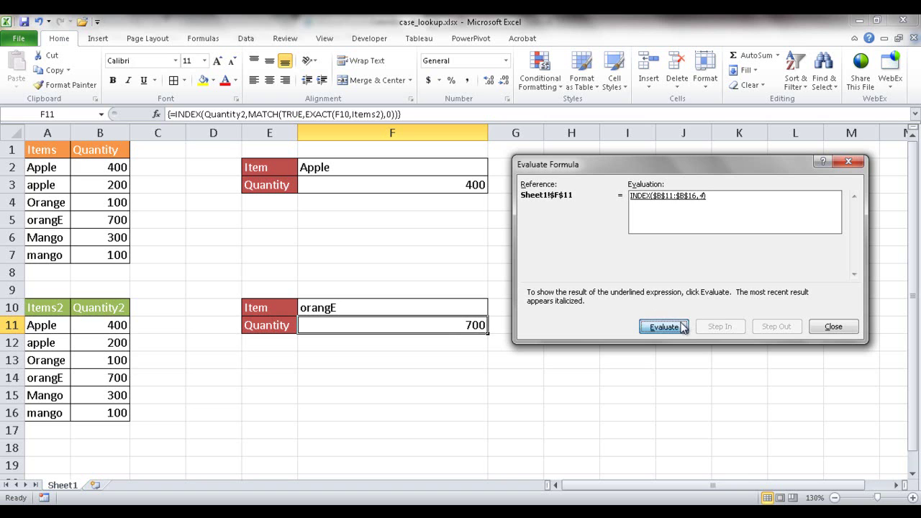
pyautogui.click(847, 332)
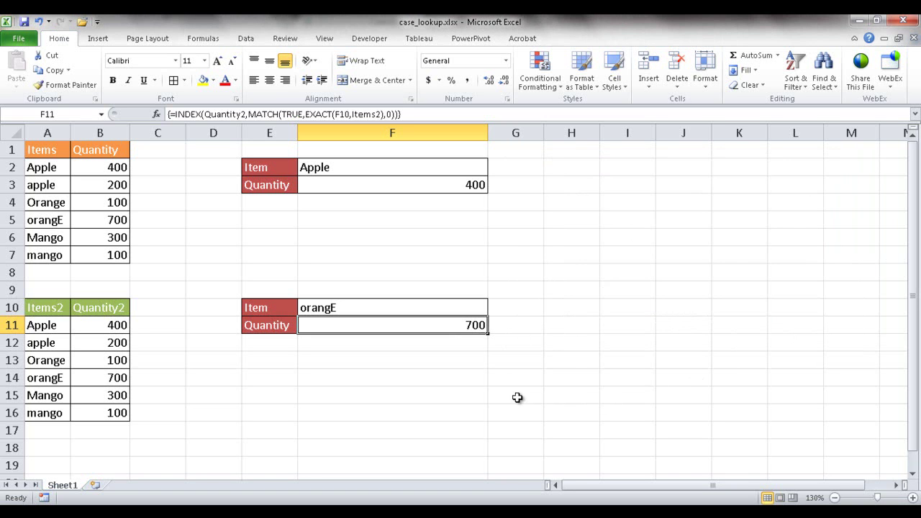